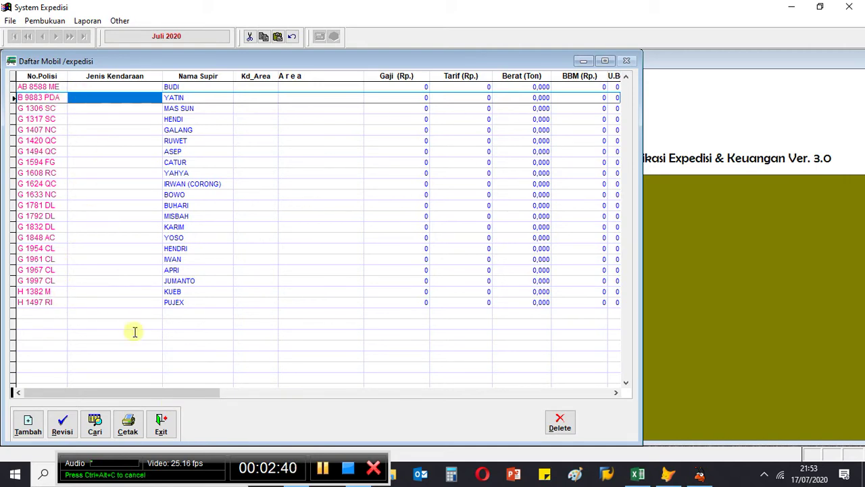
Open the second vehicle's record in the vehicle list for revision, review its data entry fields, and cancel without saving
scroll(100, 153, "down", 1)
scroll(100, 152, "up", 1)
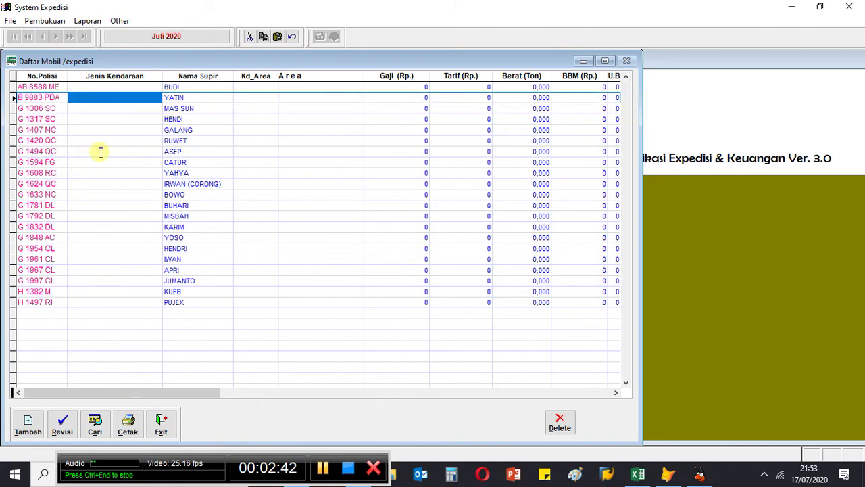
left_click(62, 424)
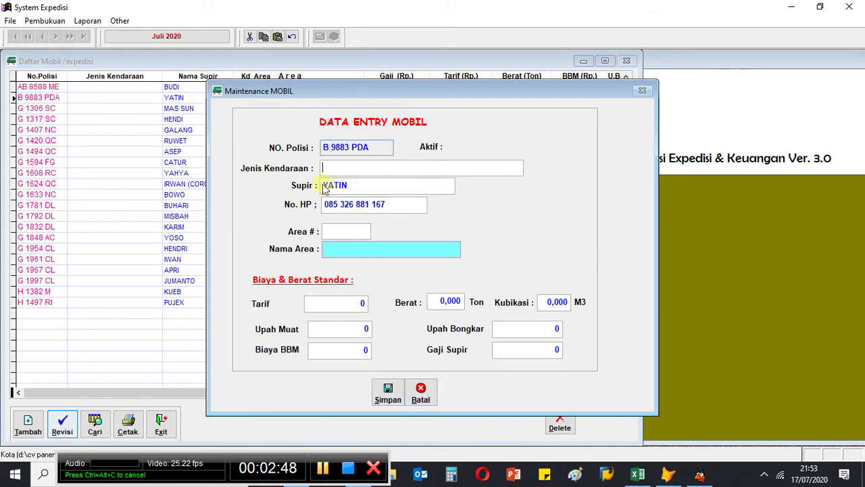
left_click(419, 393)
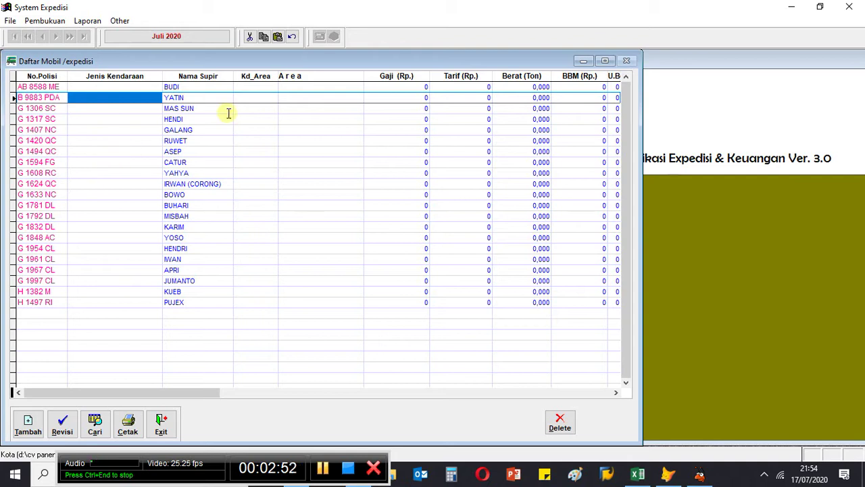
left_click(129, 129)
left_click(124, 164)
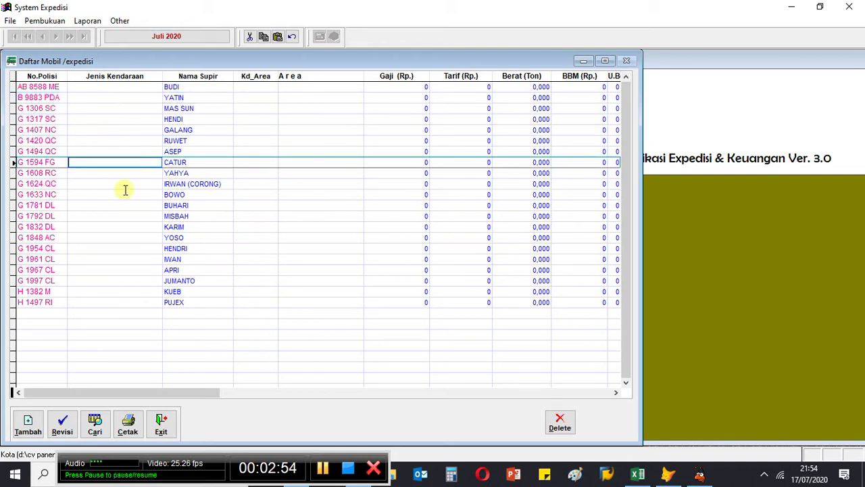
left_click(116, 246)
left_click(117, 150)
Preview the vehicle list report in a maximized window with its heading uncovered, and close the preview, print dialog and vehicle list
left_click(127, 423)
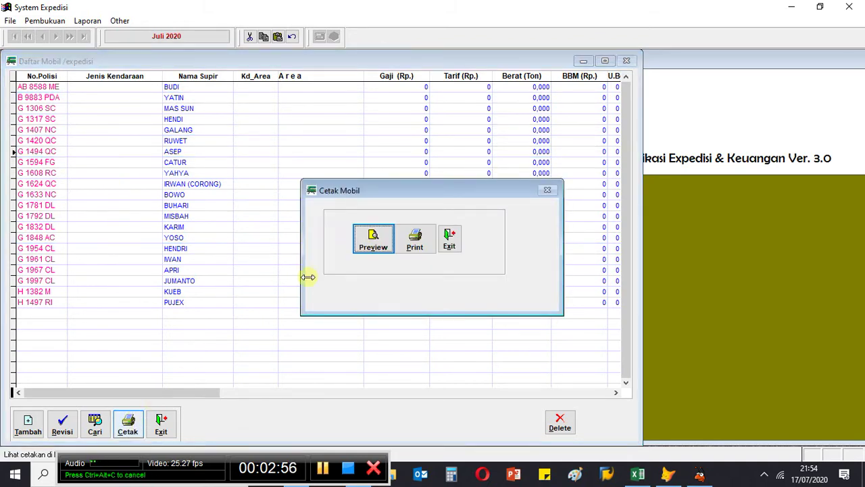
left_click(366, 238)
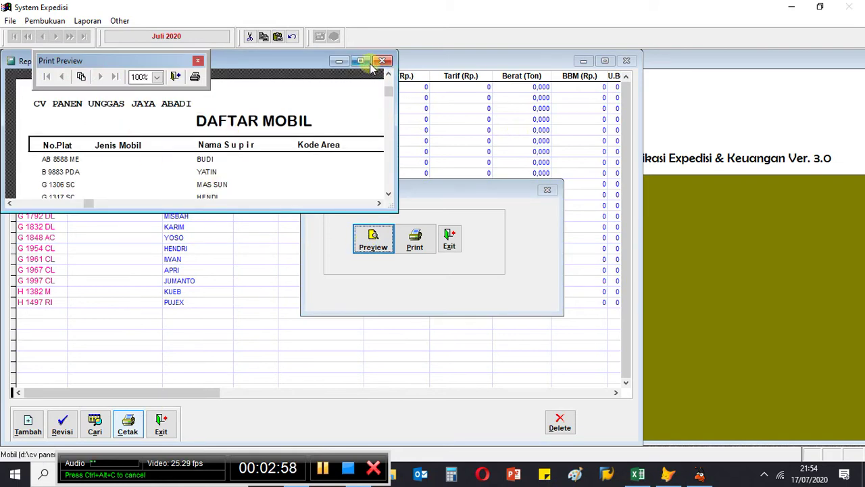
left_click(362, 62)
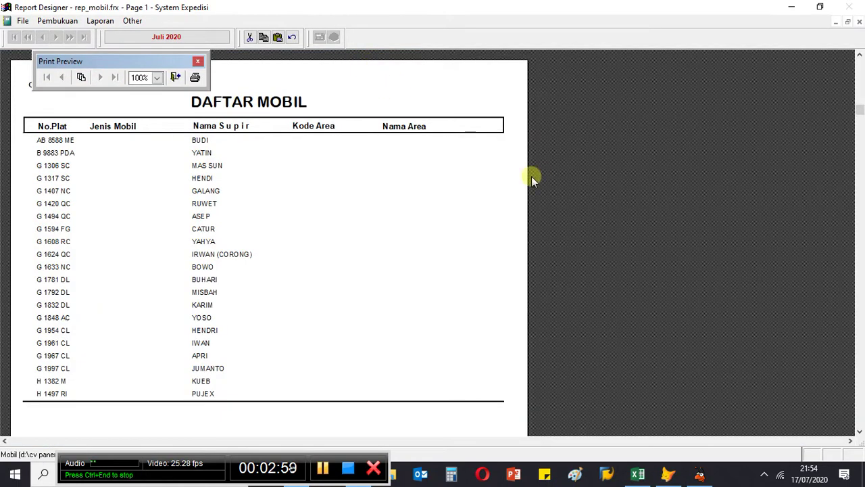
left_click(131, 65)
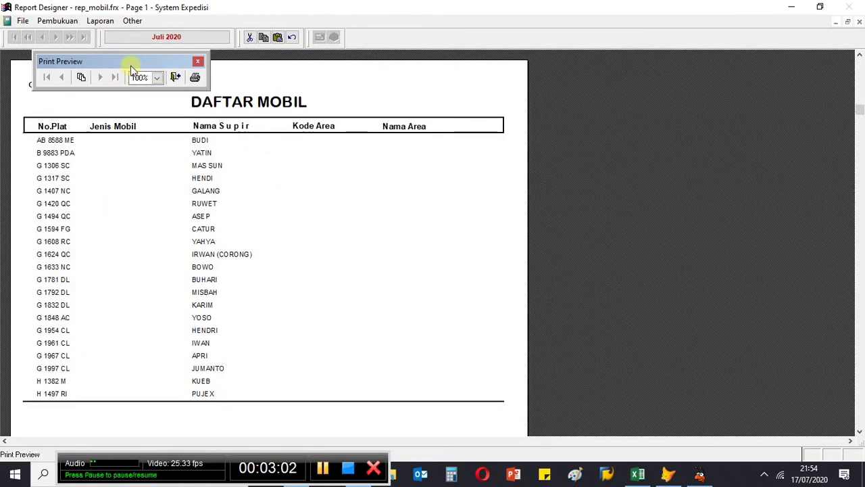
left_click_drag(134, 64, 122, 135)
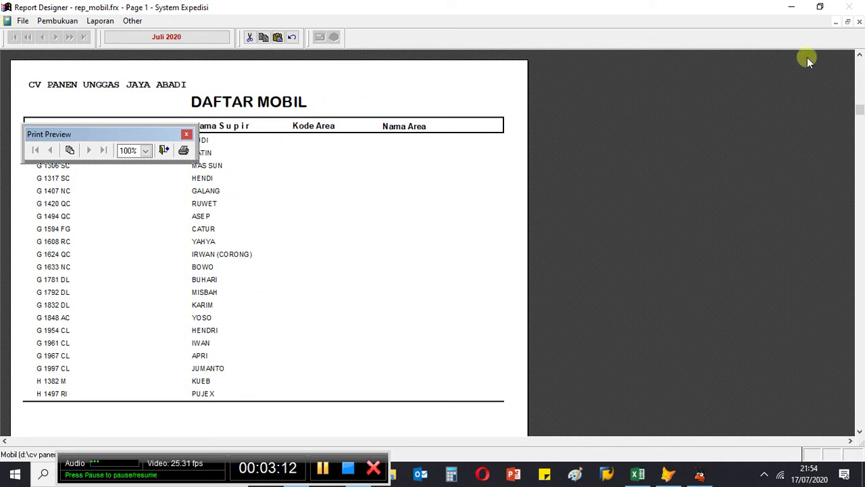
left_click(860, 23)
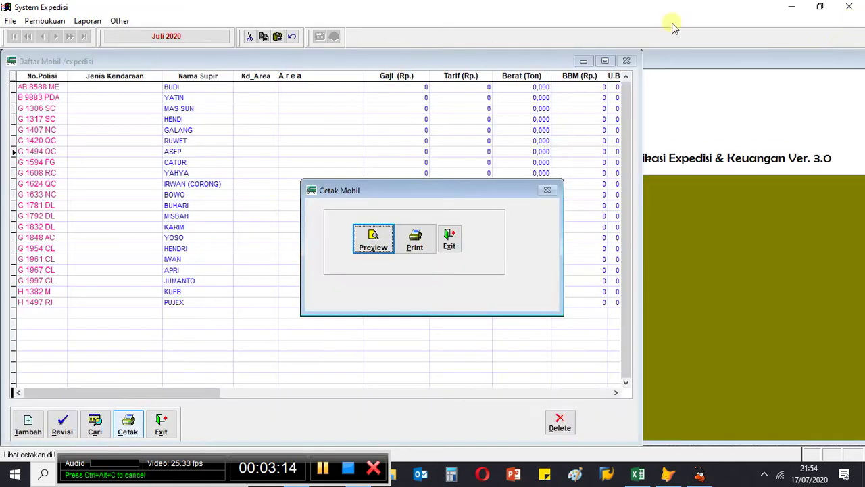
left_click(451, 238)
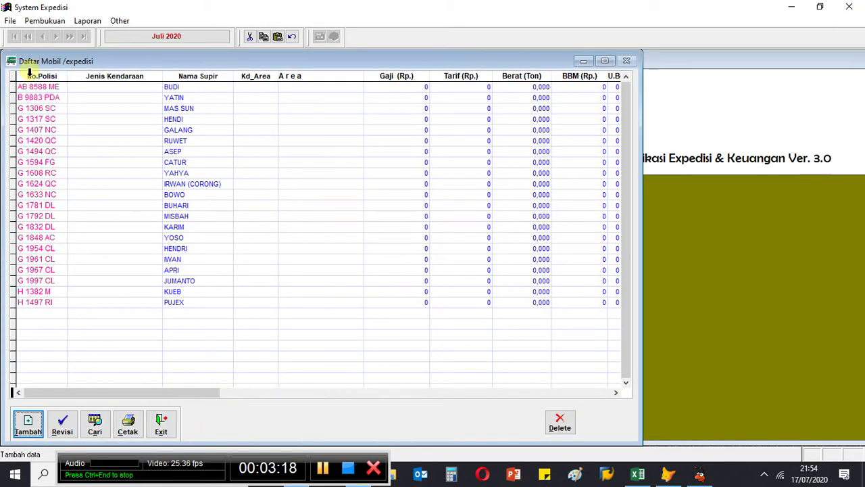
left_click(161, 426)
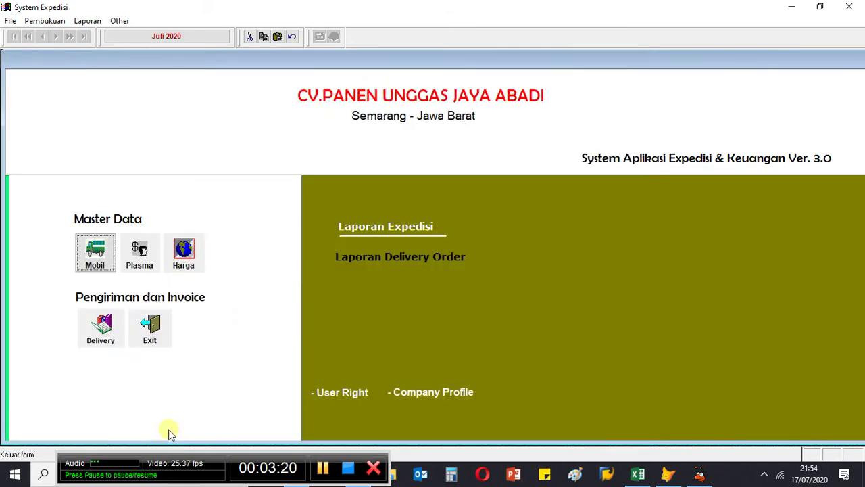
Open the Plasma master data and browse the customer list from the first record to the last and back
left_click(140, 254)
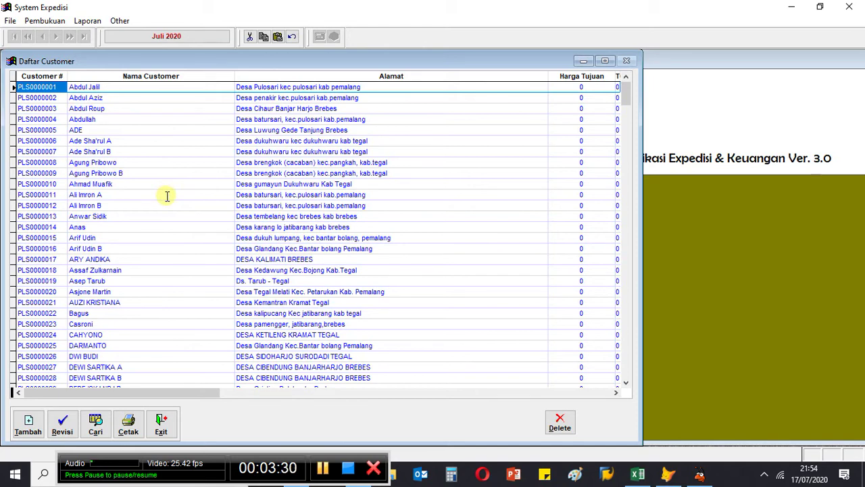
scroll(180, 165, "down", 16)
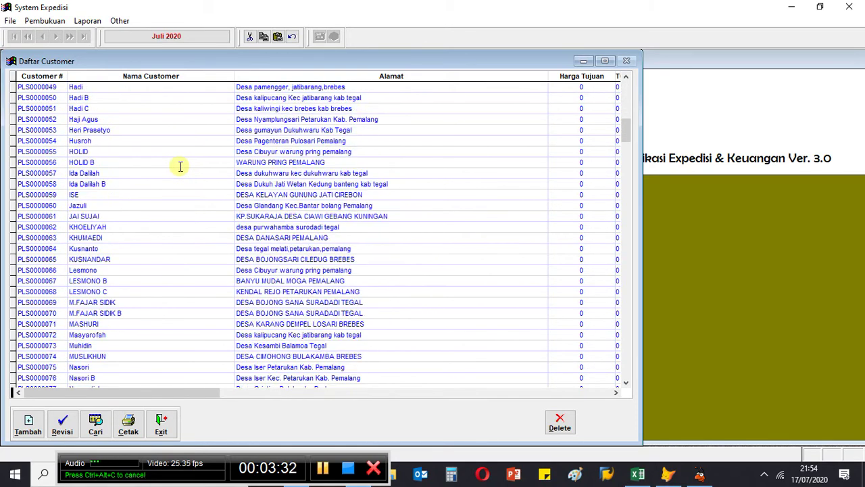
scroll(180, 166, "down", 5)
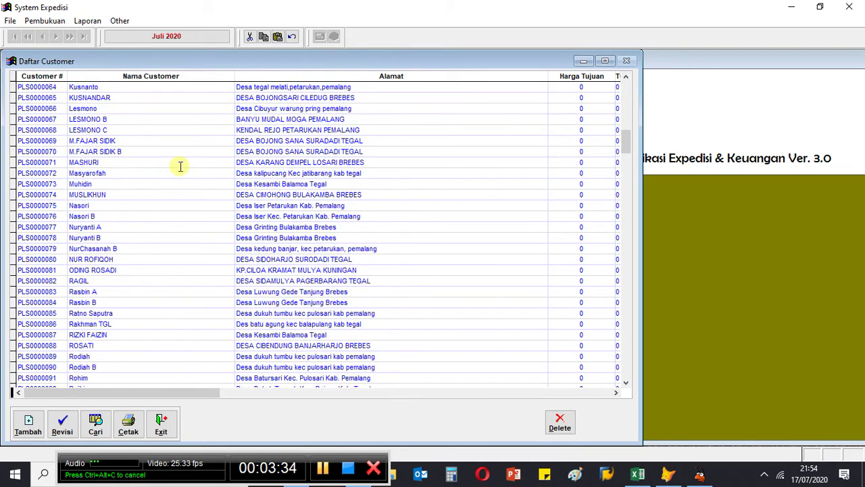
scroll(180, 166, "down", 20)
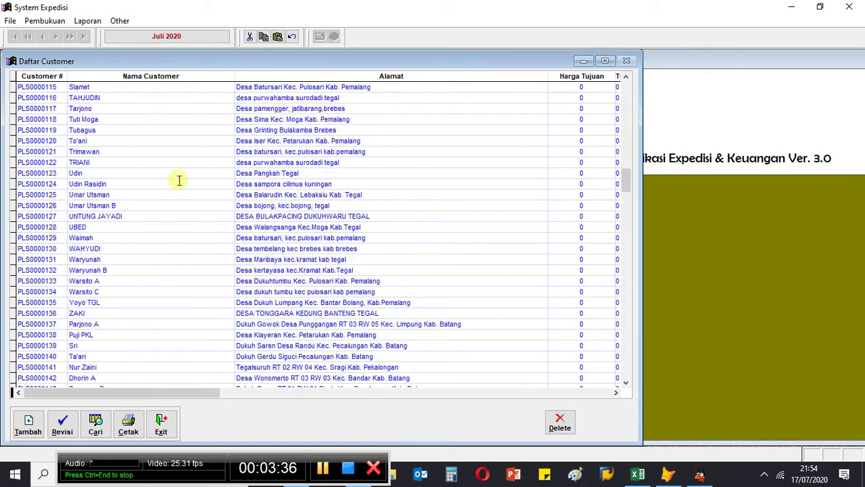
scroll(180, 180, "down", 12)
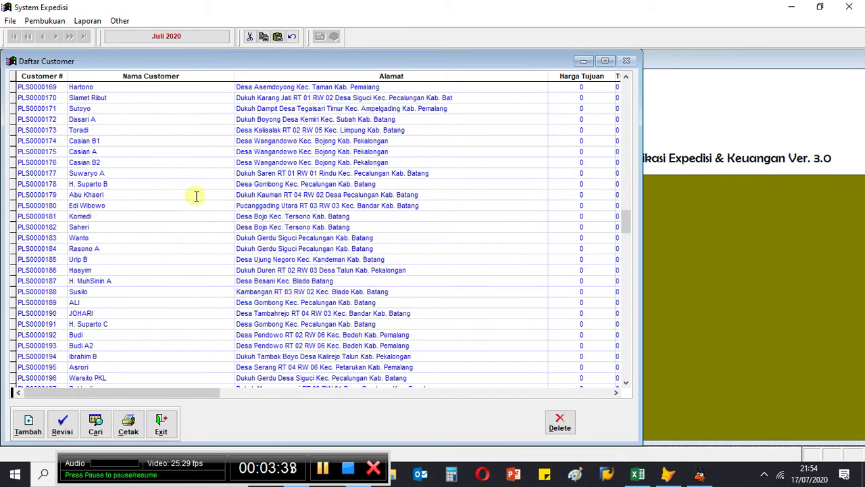
scroll(196, 196, "down", 7)
scroll(198, 199, "down", 20)
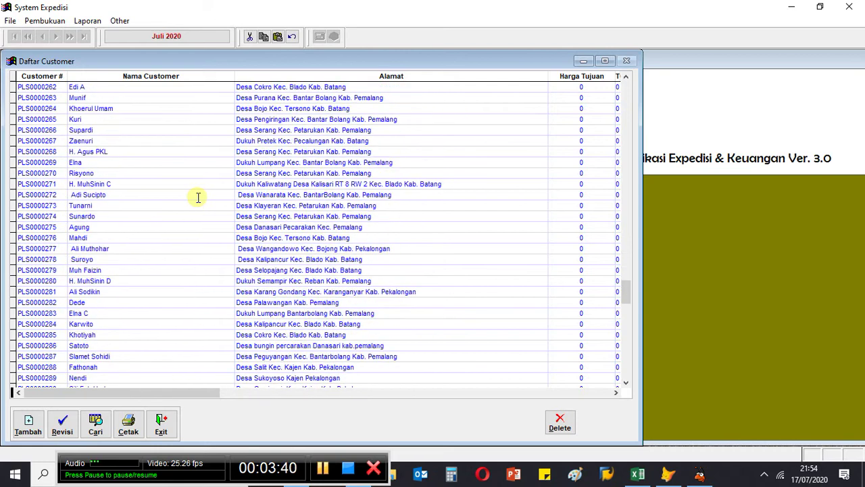
scroll(196, 204, "down", 20)
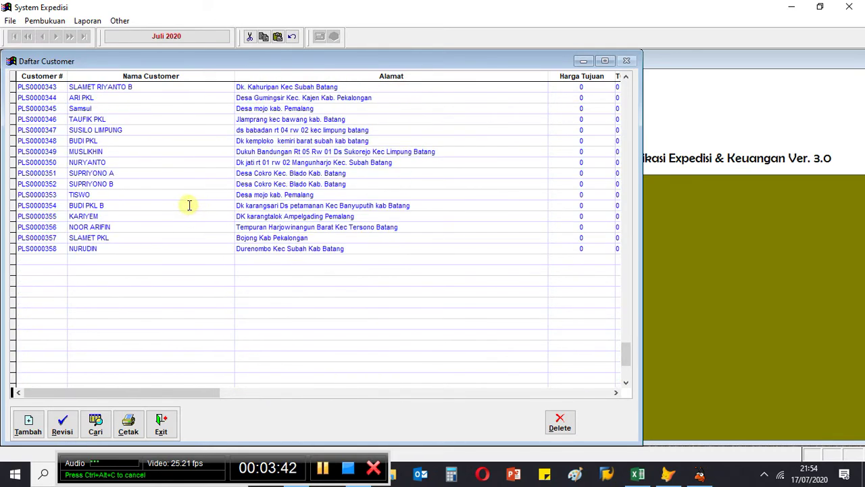
left_click(155, 240)
scroll(146, 234, "up", 20)
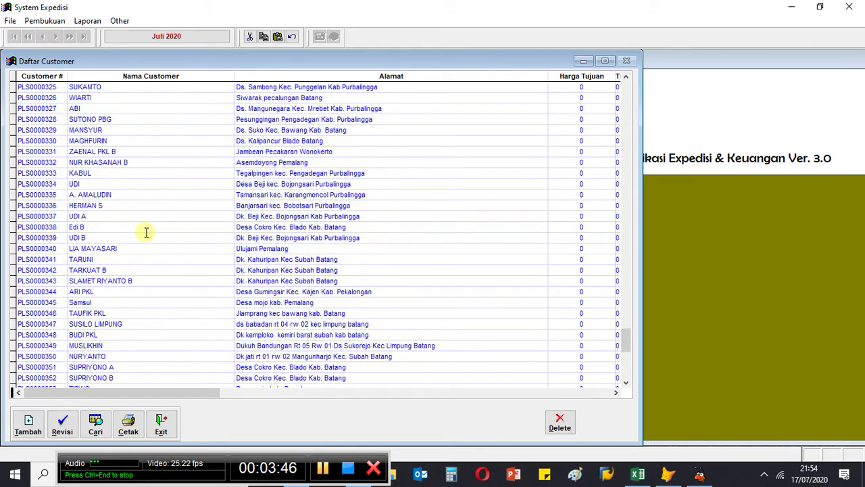
scroll(146, 232, "up", 20)
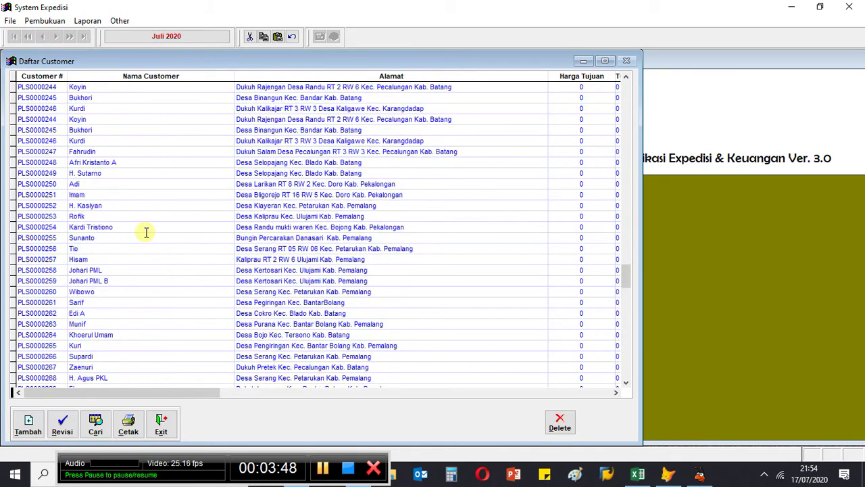
scroll(156, 196, "up", 20)
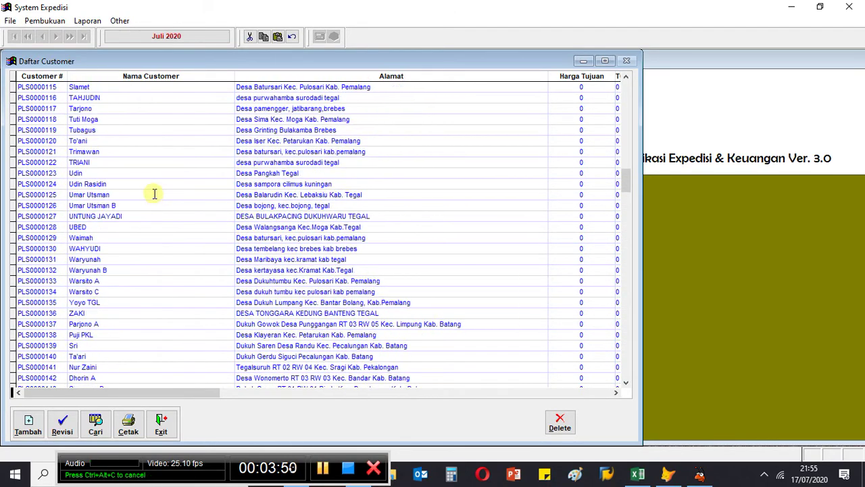
scroll(154, 199, "up", 11)
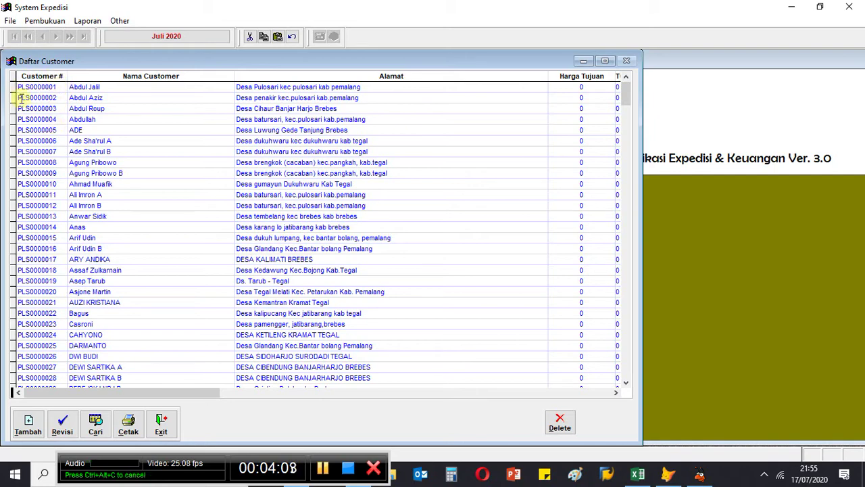
Examine the sequence of customer codes down to the final records of the customer list
scroll(53, 150, "down", 20)
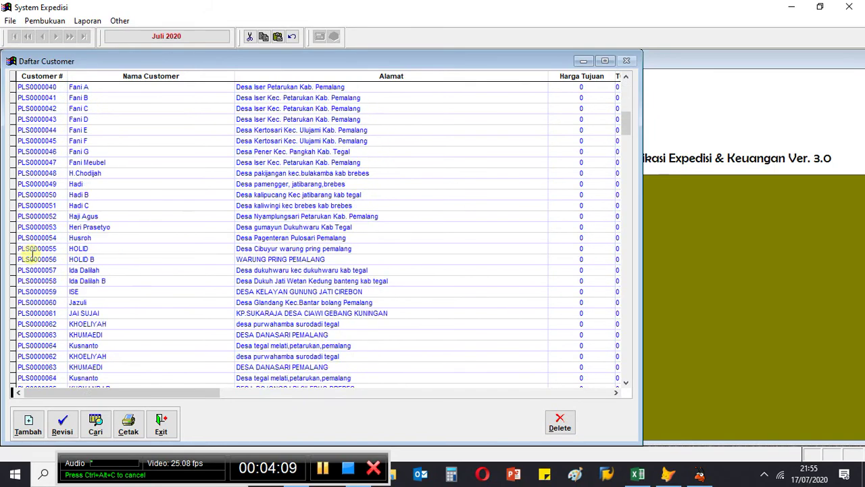
scroll(42, 398, "down", 20)
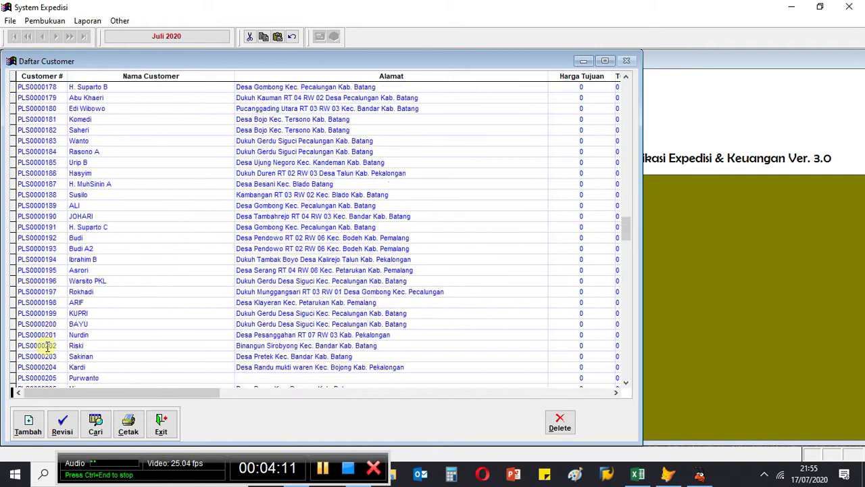
scroll(46, 345, "down", 20)
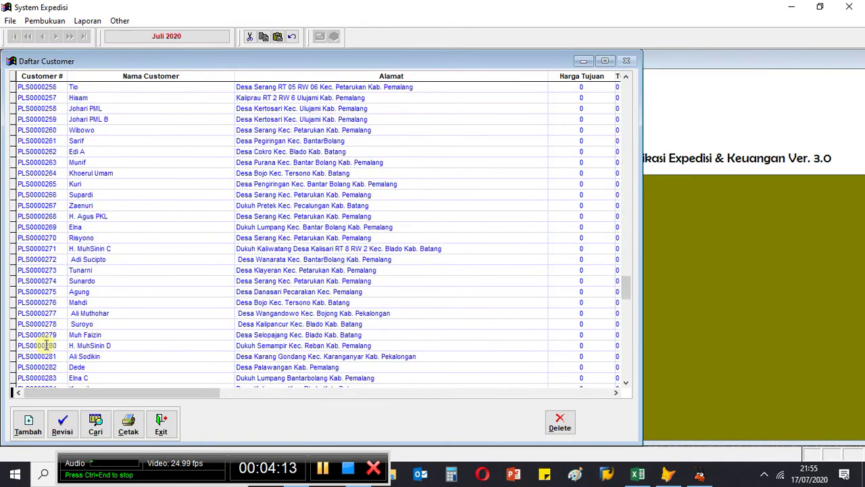
scroll(46, 345, "up", 2)
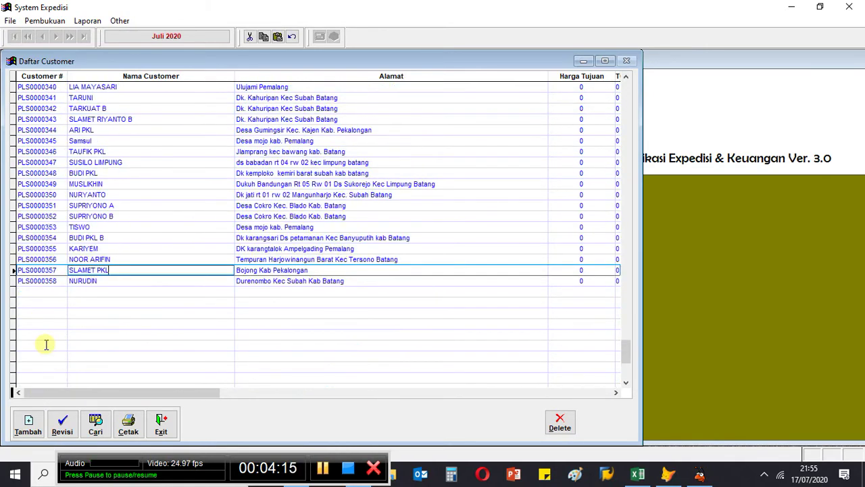
left_click(136, 250)
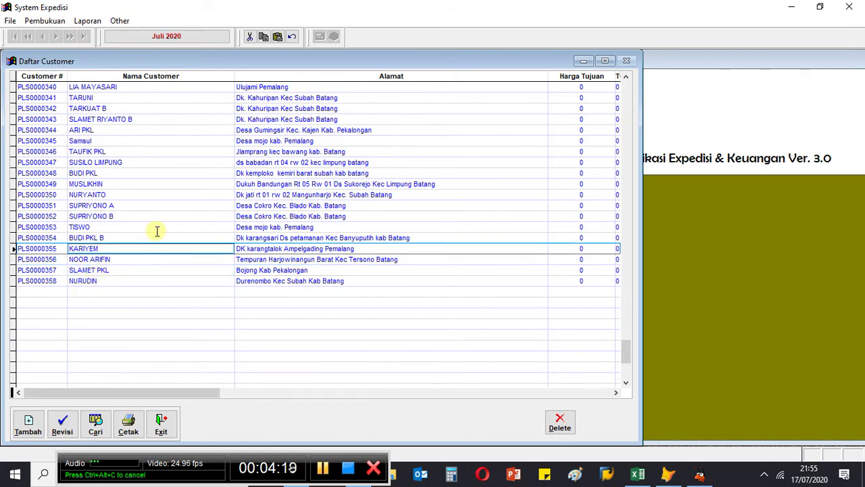
scroll(154, 230, "up", 4)
scroll(151, 243, "down", 4)
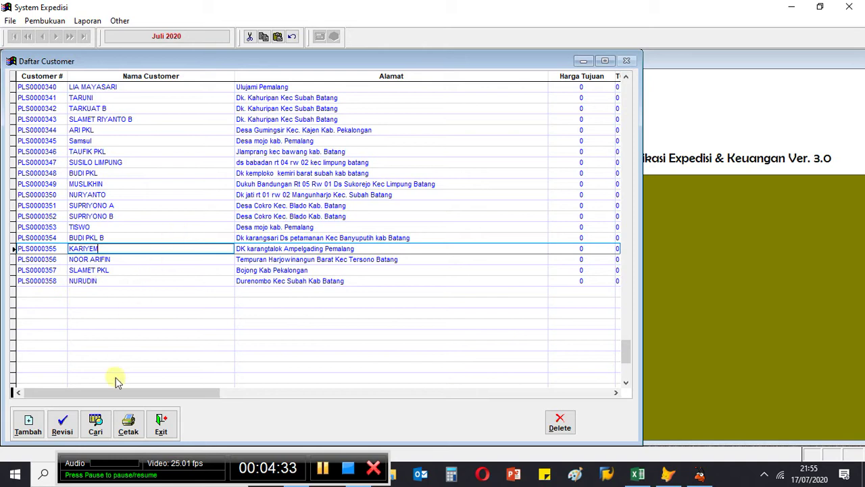
Preview the customer master report in a maximized window, review its first page, and close the preview and print dialog
left_click(129, 424)
left_click(373, 231)
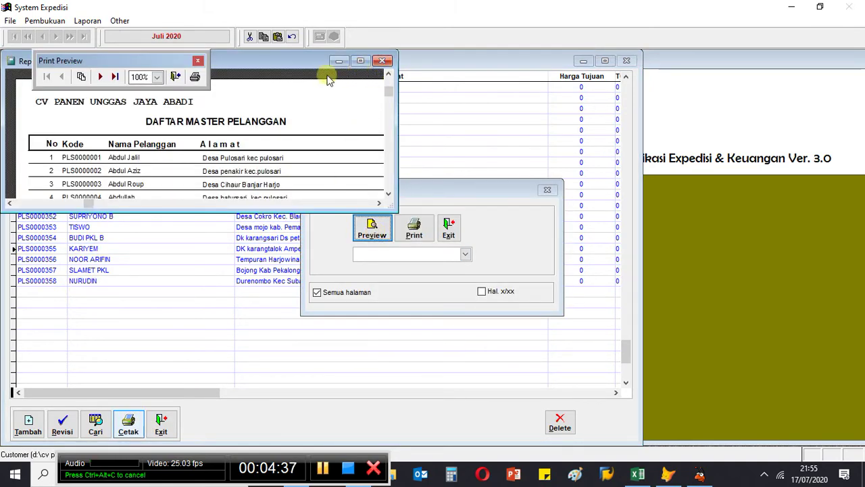
scroll(280, 143, "down", 3)
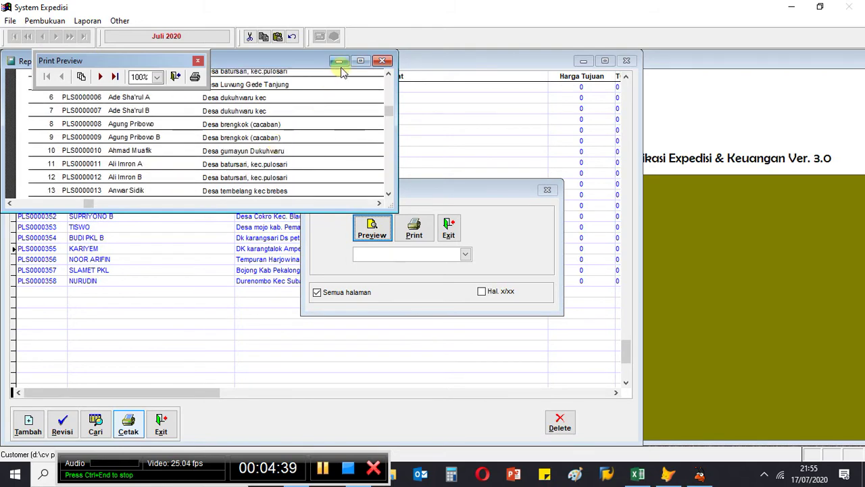
left_click(360, 60)
scroll(333, 203, "down", 5)
scroll(333, 203, "up", 6)
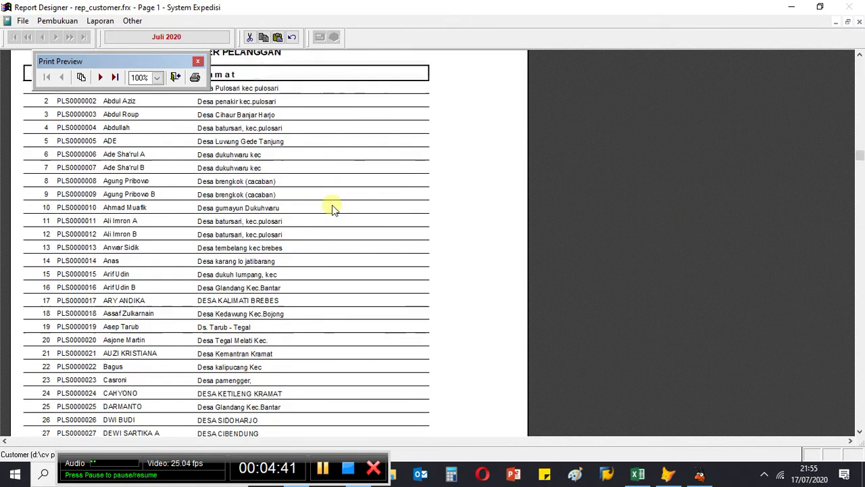
scroll(331, 206, "up", 3)
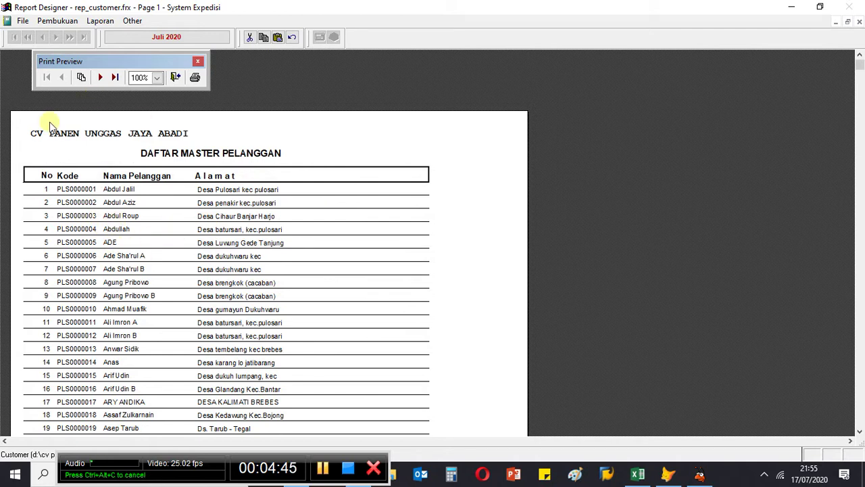
left_click(860, 23)
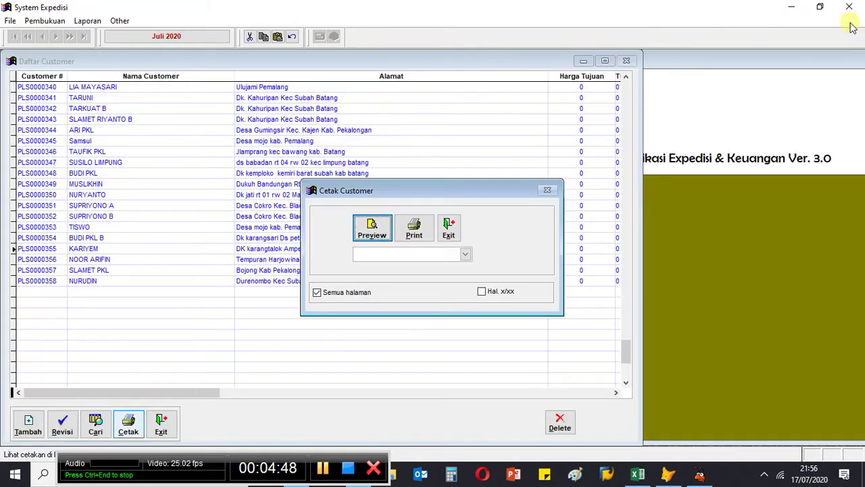
left_click(453, 230)
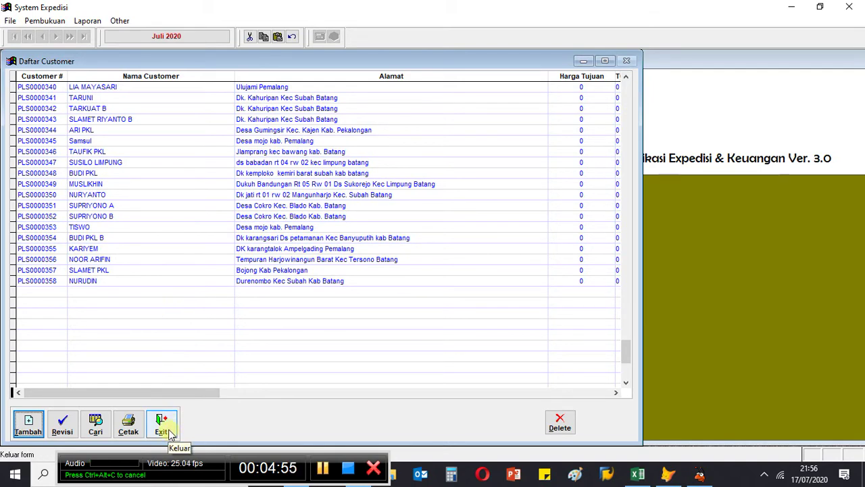
Close the customer list, open the Harga master data and view the tariff details of CPI Semarang, CJ Samsung and Kawasan Candi
left_click(169, 433)
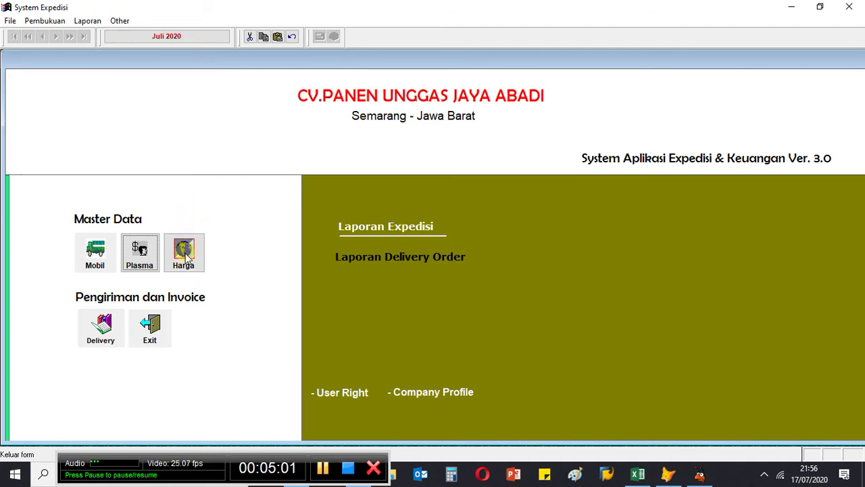
left_click(187, 257)
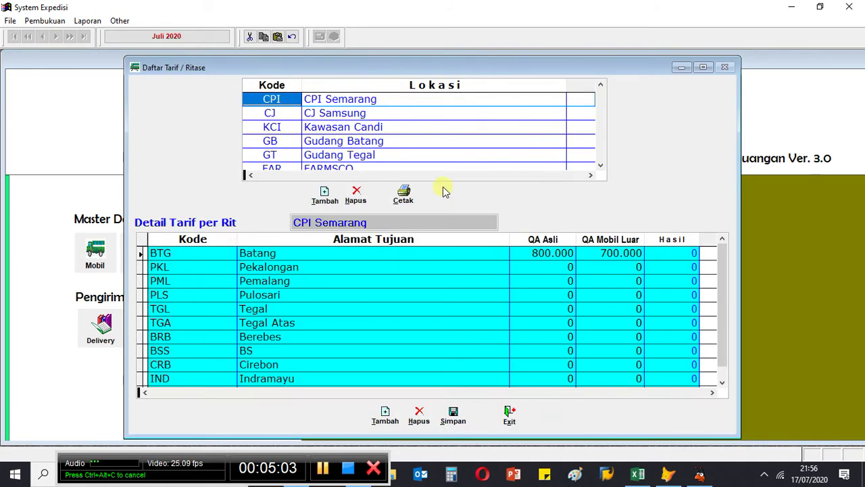
left_click(421, 99)
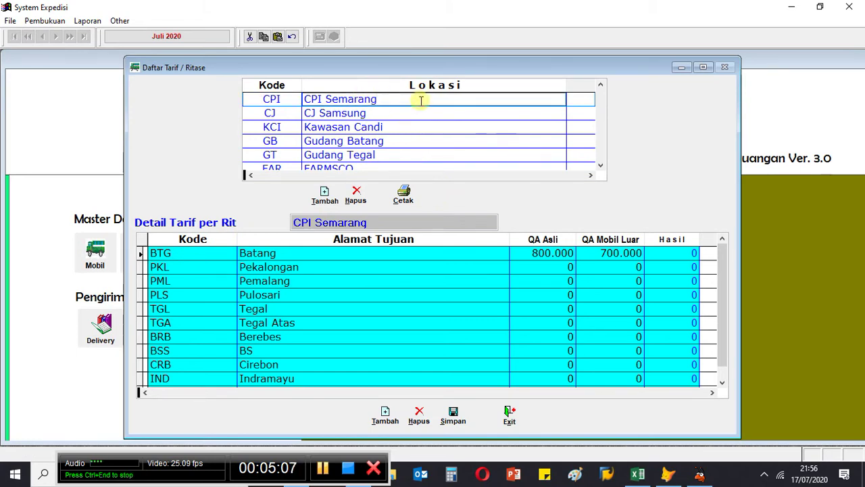
key("Down")
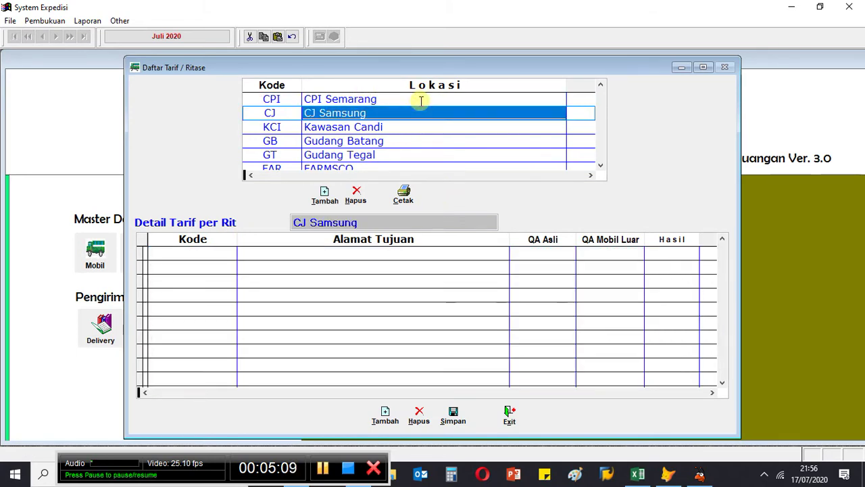
key("Up")
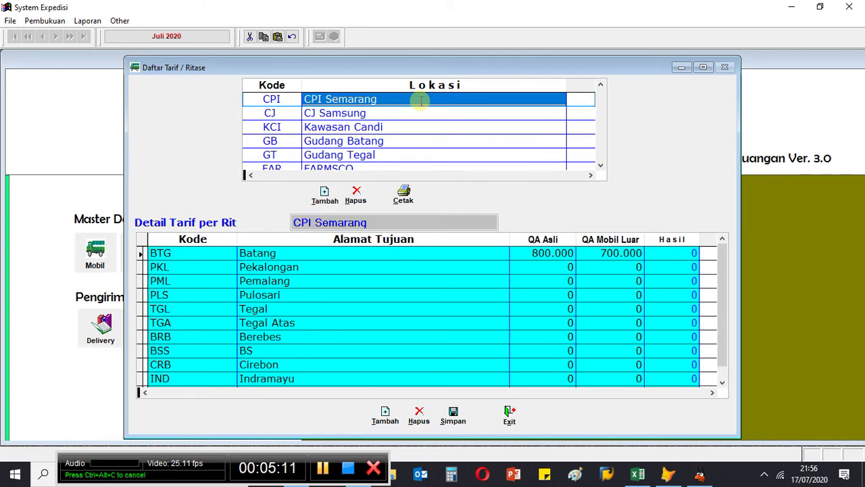
key("Down")
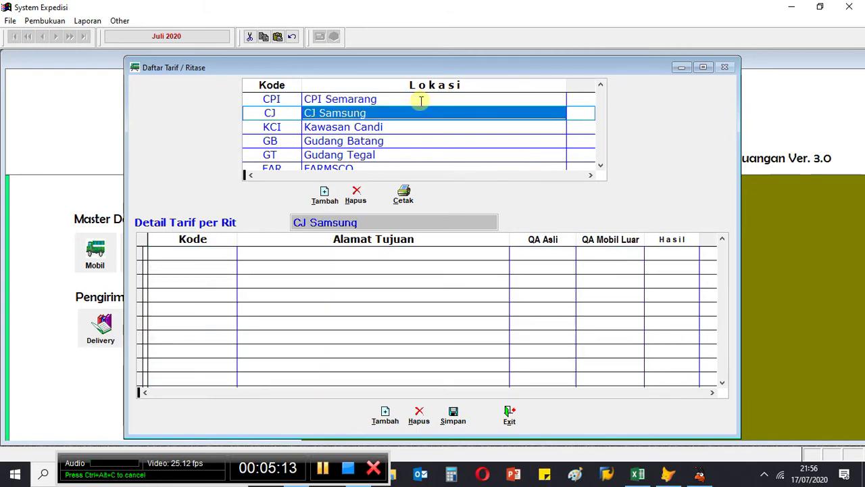
key("Down")
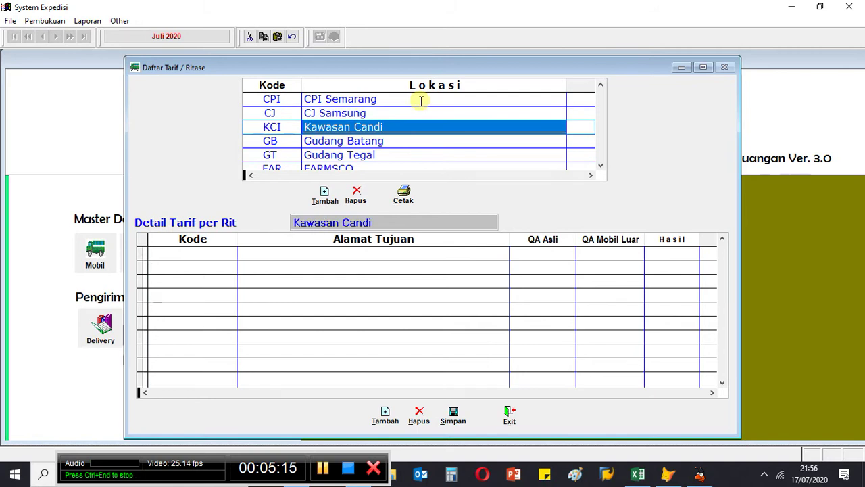
Browse the locations from CPI Semarang down to the end of the list and back to CPI Semarang
left_click(421, 100)
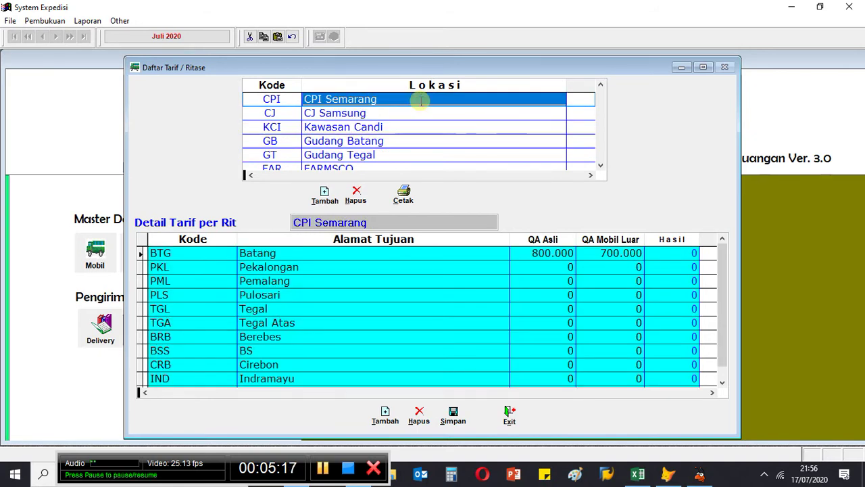
key("Down")
key("Down")
key("Down")
key("Down")
key("Down")
key("Up")
key("Up")
key("Up")
key("Up")
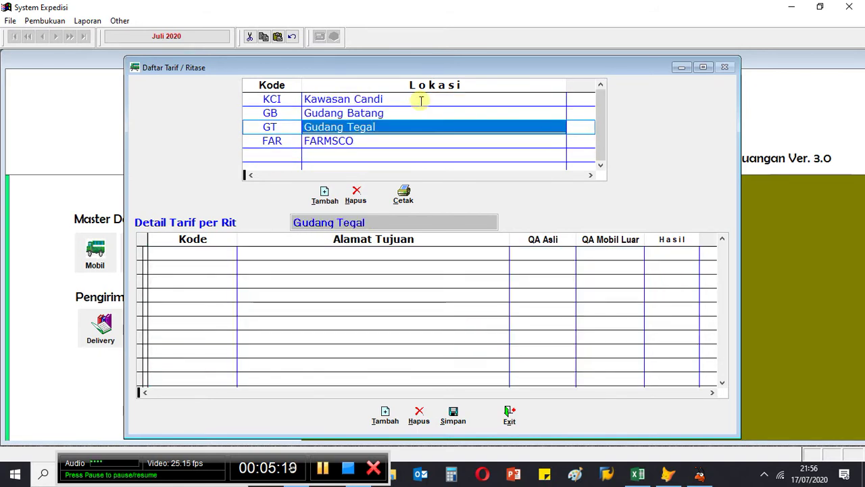
key("Up")
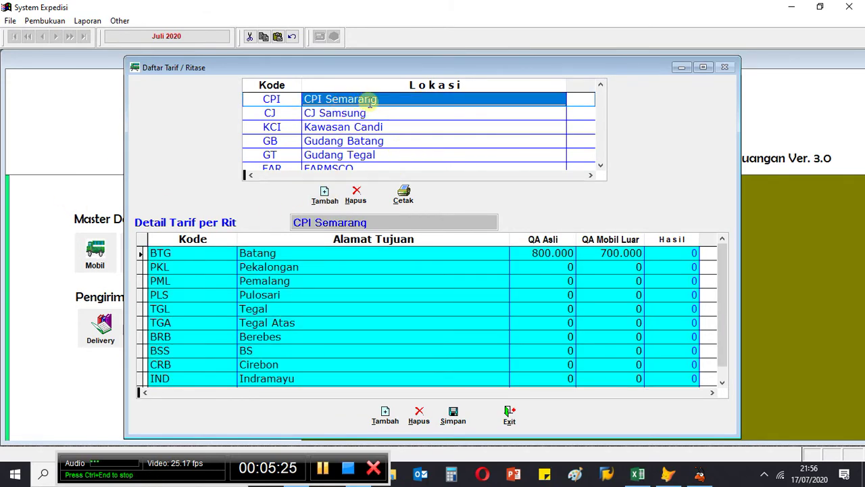
Browse the destination codes of the CPI Semarang tariff details from BTG down the list and back to BTG
left_click(194, 254)
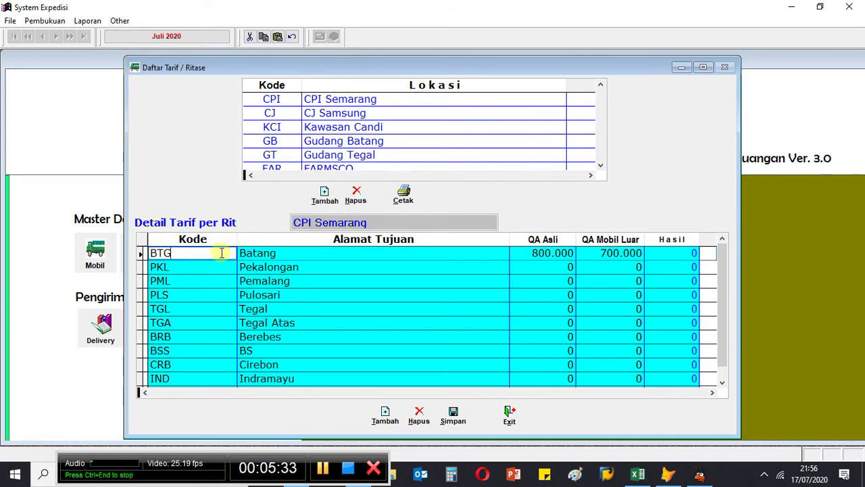
key("Down")
key("Down")
key("Down")
key("Down")
key("Down")
key("Down")
key("Down")
key("Down")
key("Down")
key("Down")
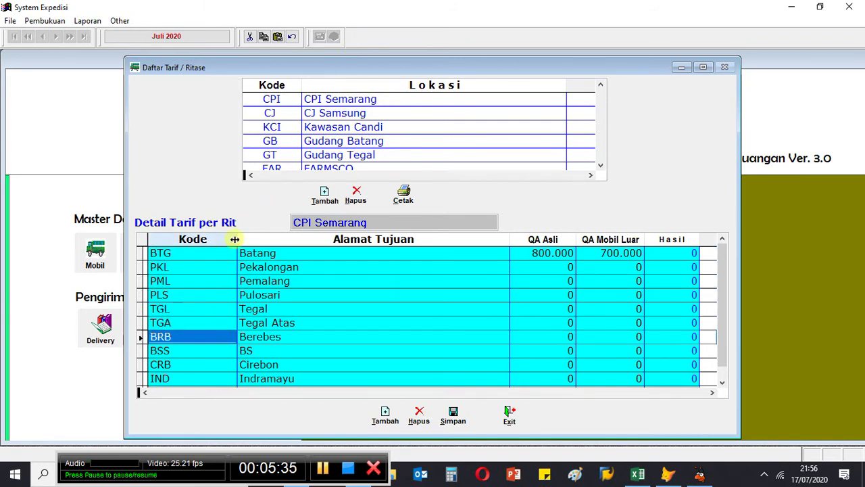
key("Up")
key("Up")
key("Up")
key("Up")
key("Up")
key("Up")
key("Up")
key("Up")
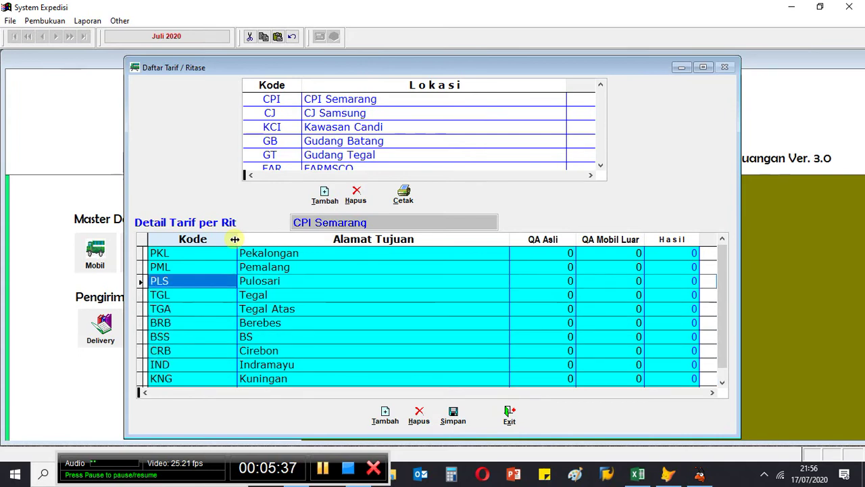
key("Up")
key("Up")
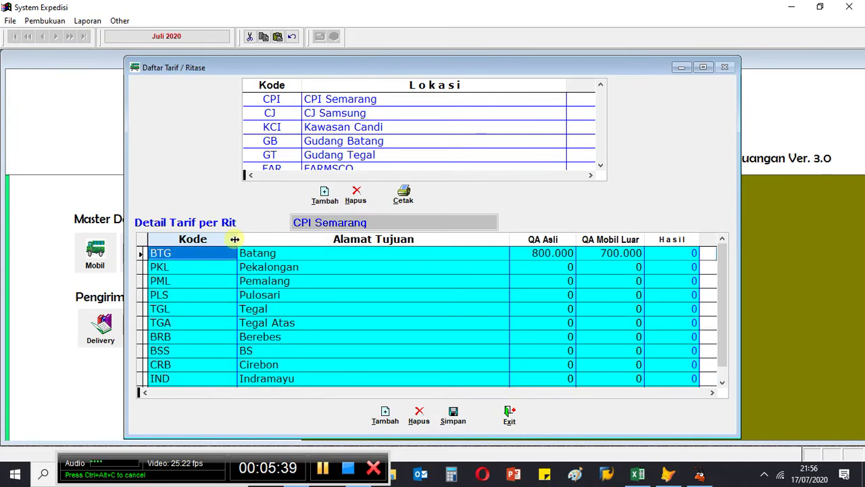
Review the QA Asli, QA Mobil Luar and Hasil amounts of the Batang destination
key("Right")
key("Right")
key("Right")
key("Left")
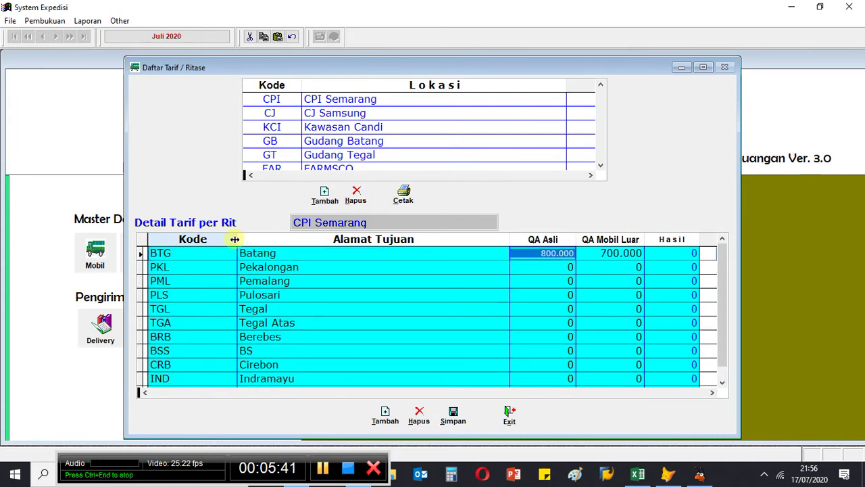
key("Right")
key("Left")
key("Right")
key("Right")
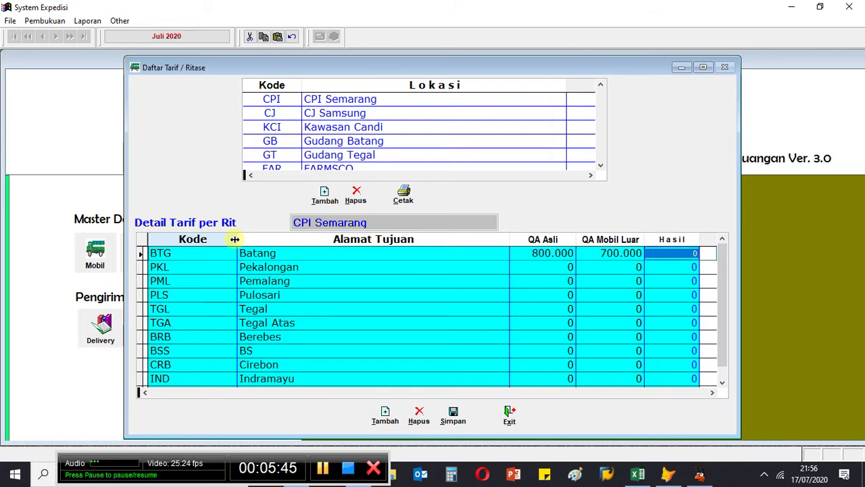
key("Left")
key("Left")
Compare the QA Asli amounts of Batang, Pekalongan, Pemalang and the neighbouring destinations
key("Down")
key("Down")
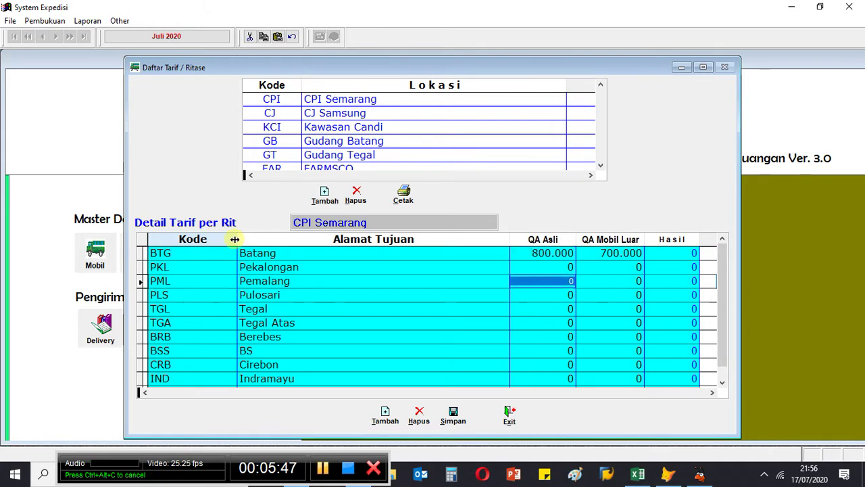
key("Down")
key("Up")
key("Up")
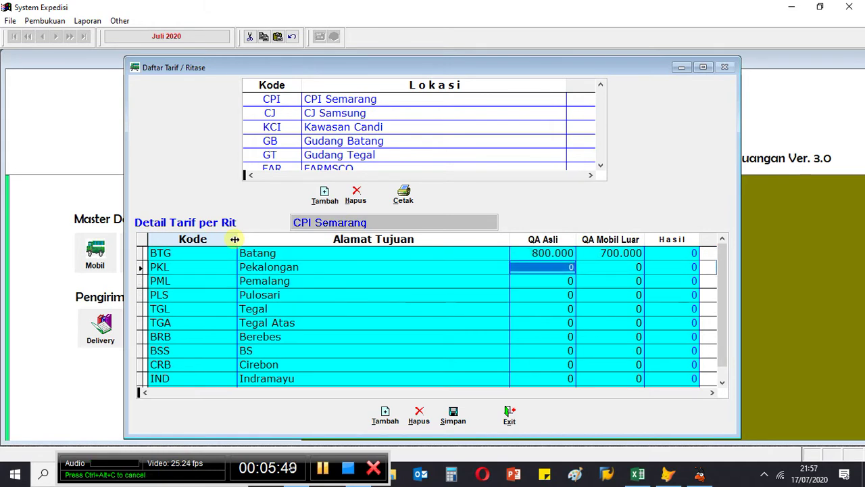
key("Down")
key("Up")
key("Up")
key("Down")
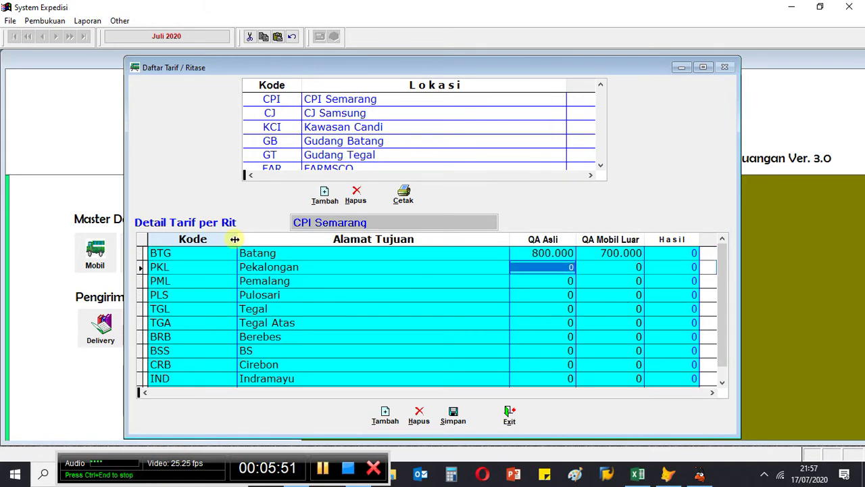
key("Up")
key("Down")
key("Down")
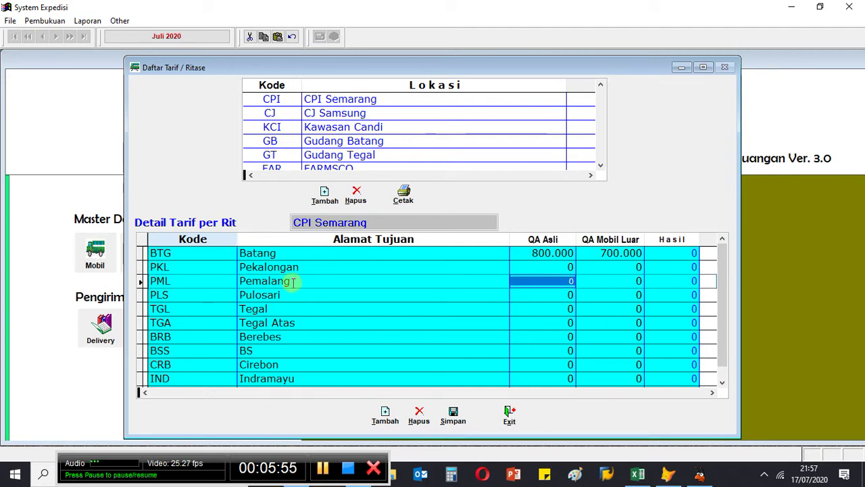
key("Up")
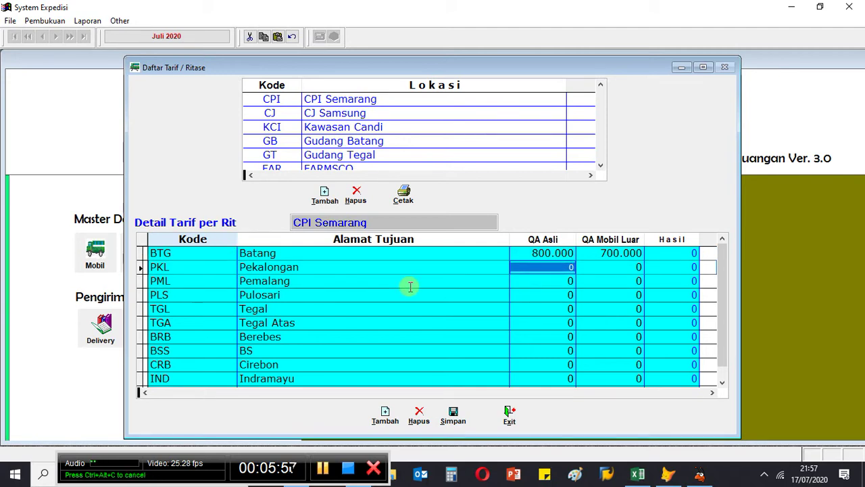
Examine the destination codes from BTG to TGL in the CPI Semarang tariff details
key("Left")
key("Left")
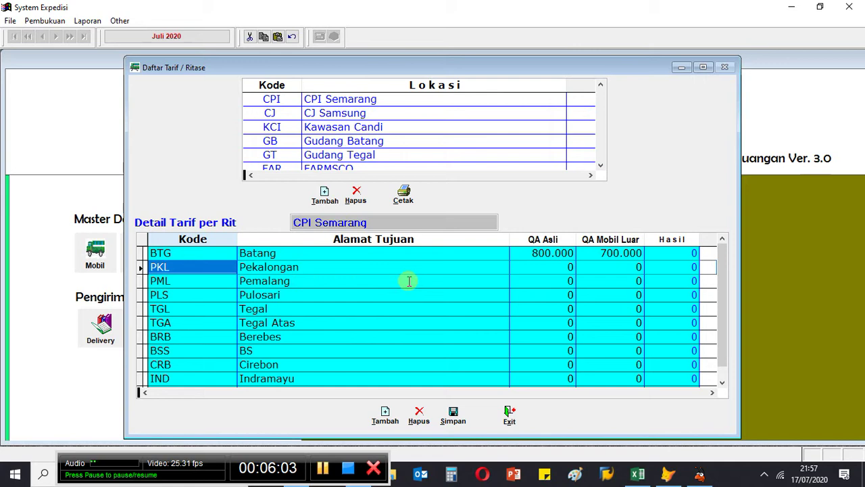
key("Up")
key("Down")
key("Down")
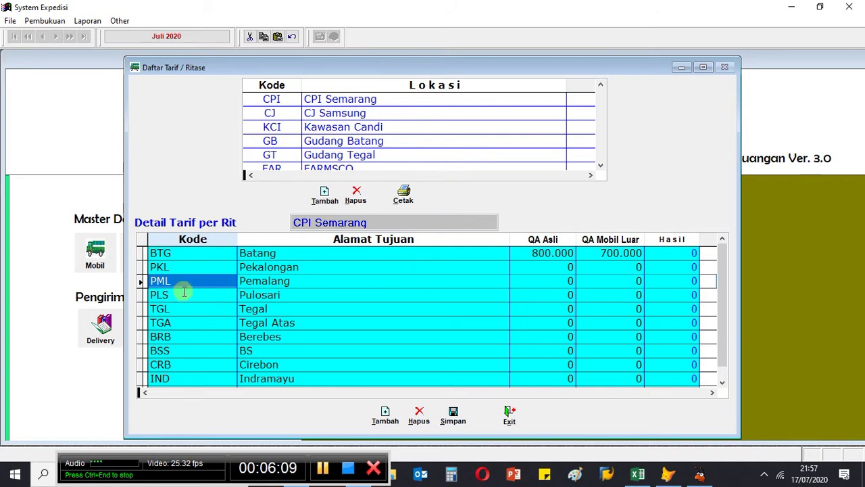
left_click(201, 305)
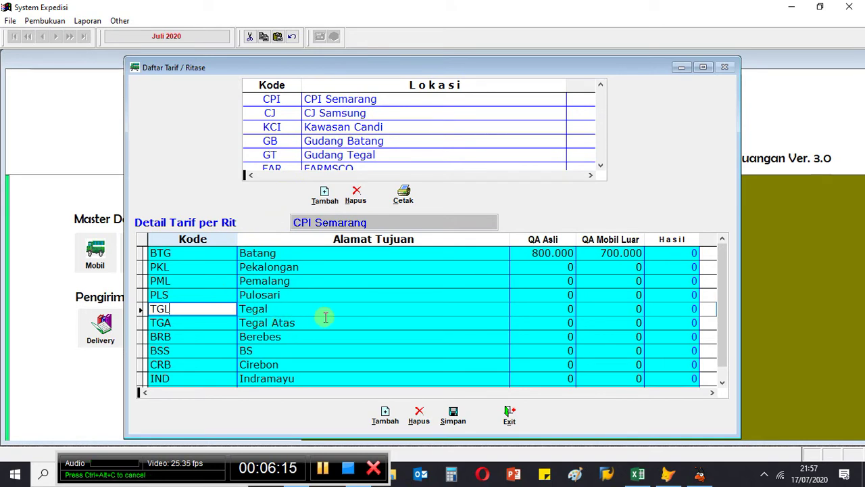
key("Up")
key("Up")
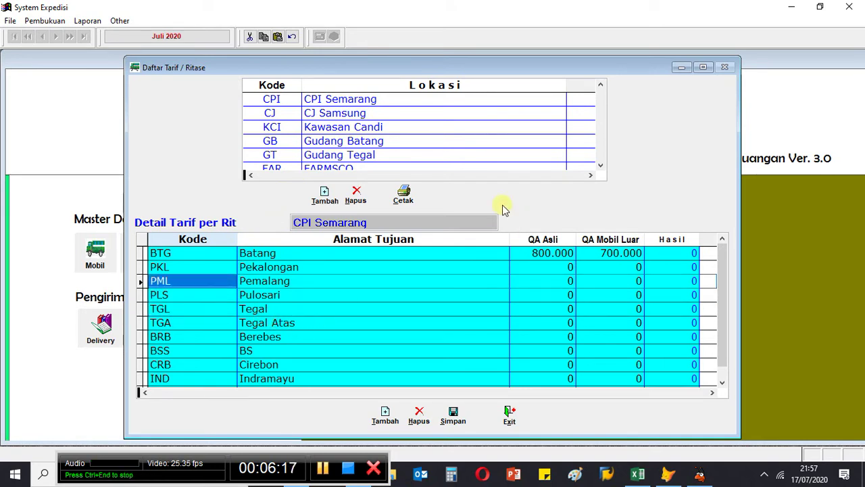
Return to the location list and select CPI Semarang to view its tariff details
left_click(453, 150)
key("Up")
key("Up")
key("Up")
key("Up")
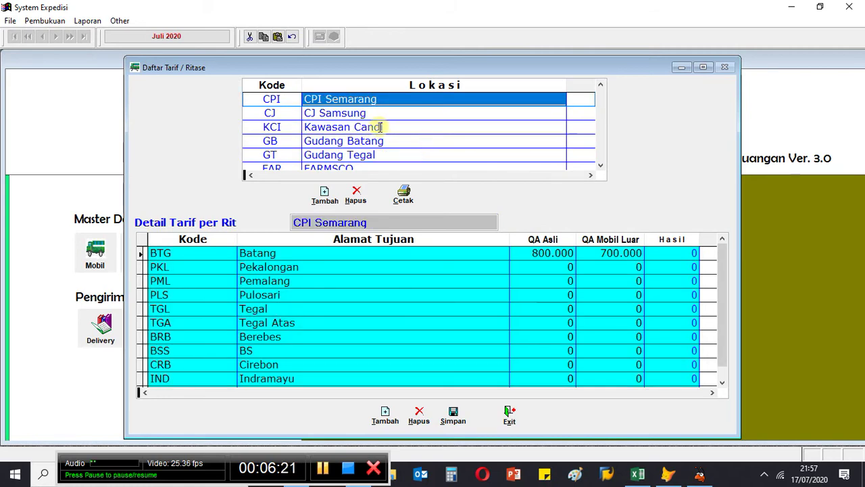
Add a tariff detail row to the CJ Samsung location with code SIM and destination address SIMPANG LIMA
key("Down")
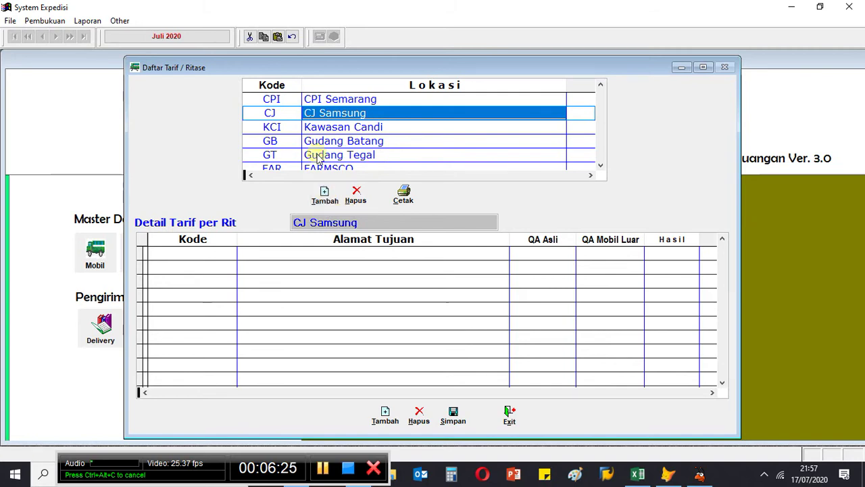
left_click(385, 423)
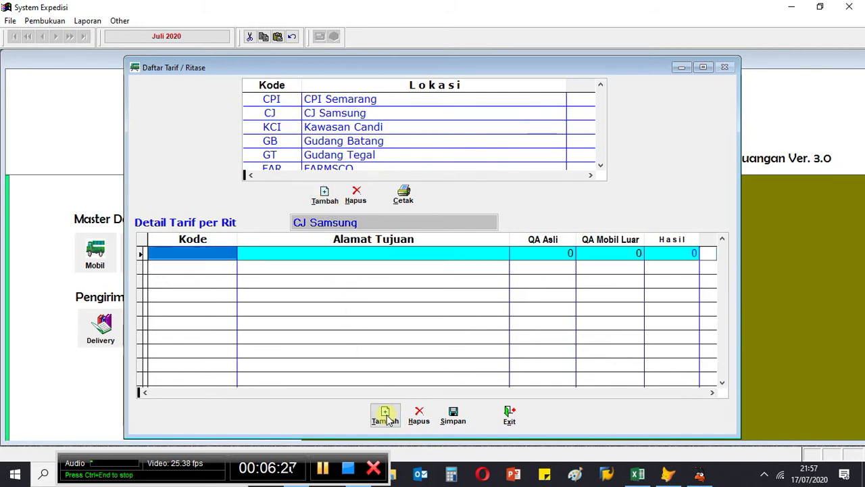
type("PO")
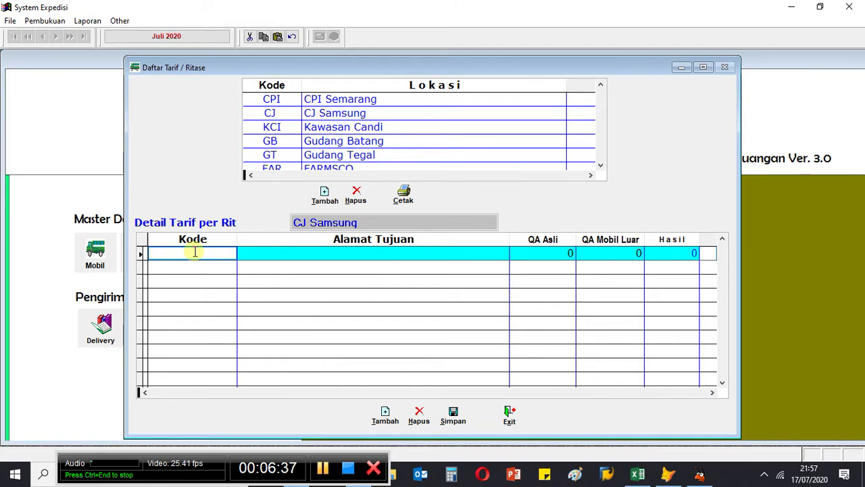
type("SIM")
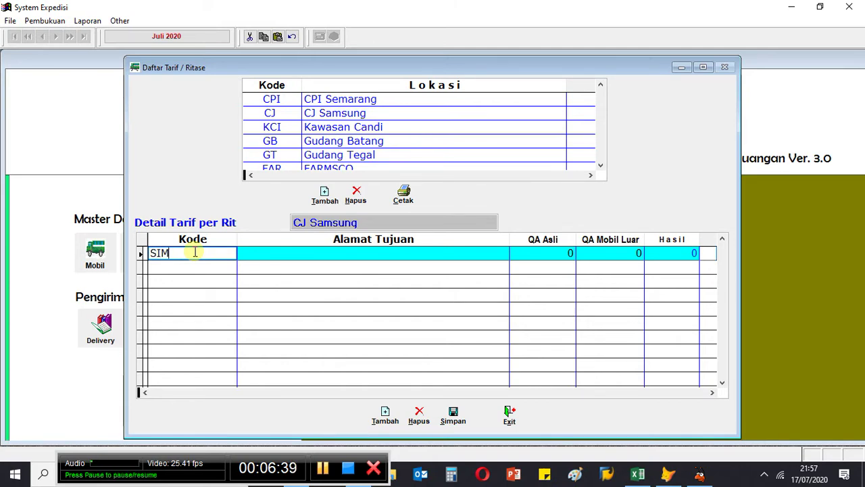
left_click(268, 252)
type("SIMAN")
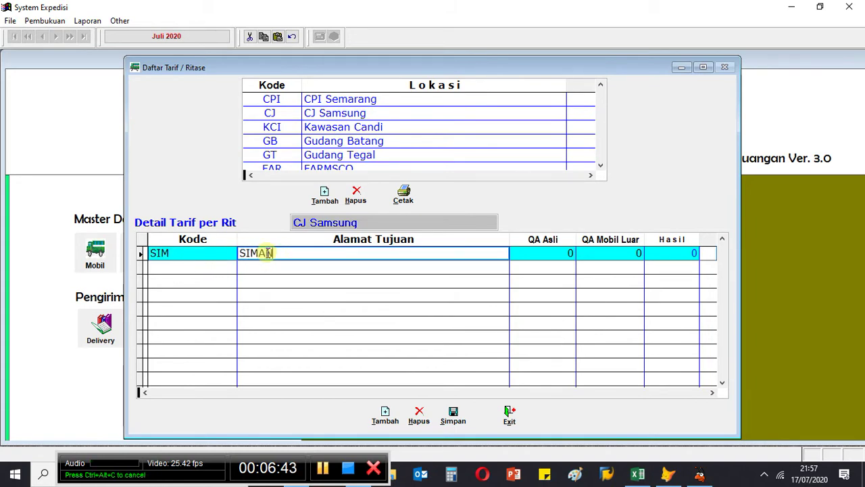
type("G")
key("BackSpace")
key("BackSpace")
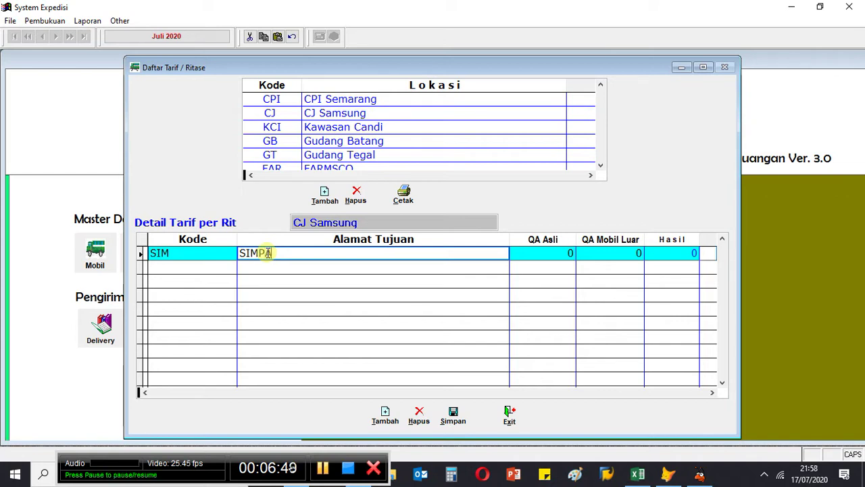
type("ANG LIMA")
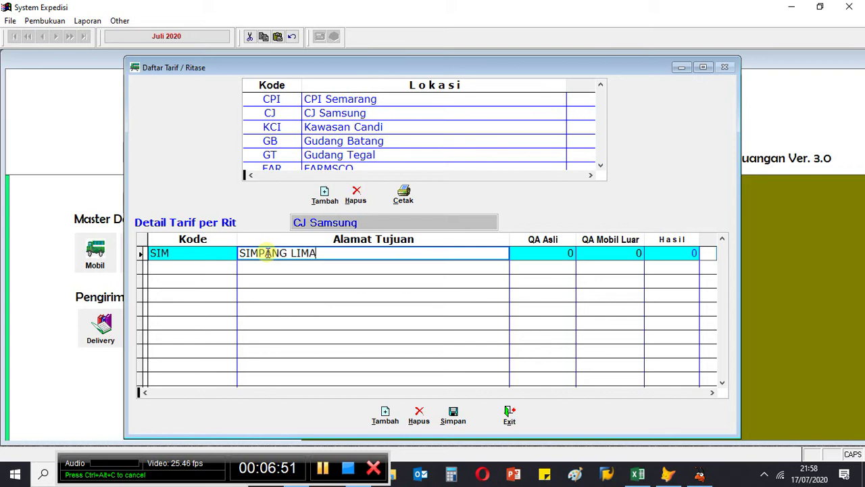
Set the SIMPANG LIMA tariff's QA Asli to 800.000 and its QA Mobil Luar to 900.000
left_click(533, 254)
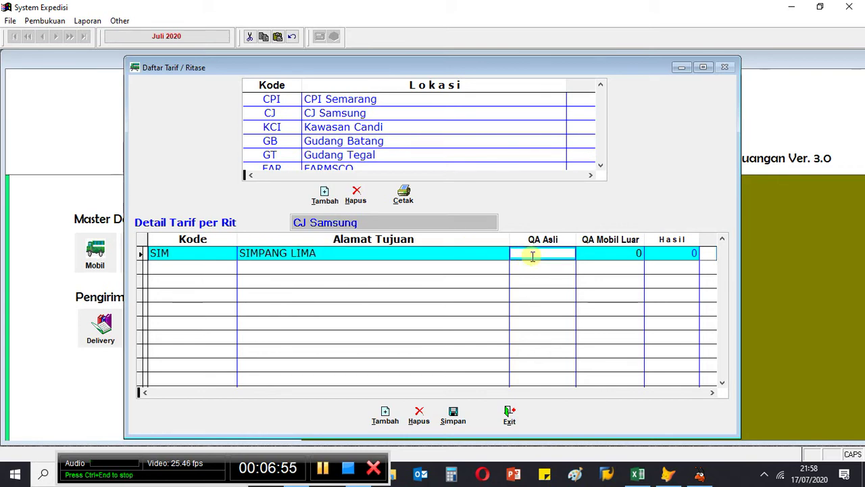
type("80.000.0")
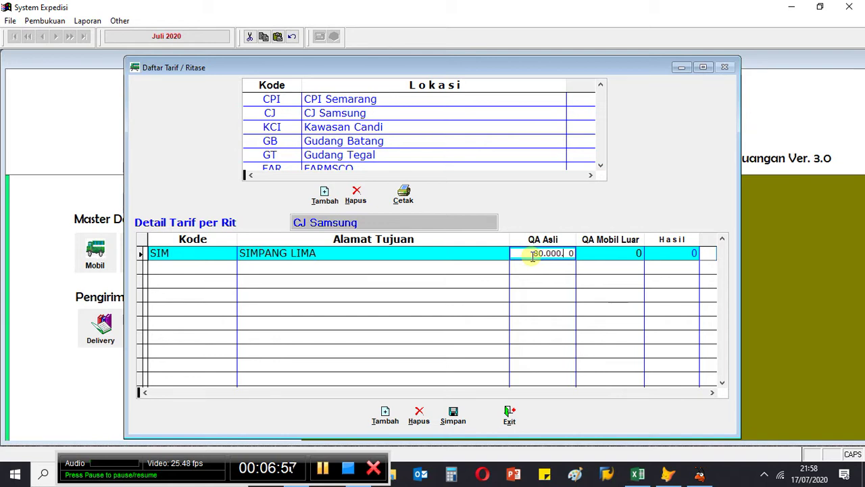
key("Tab")
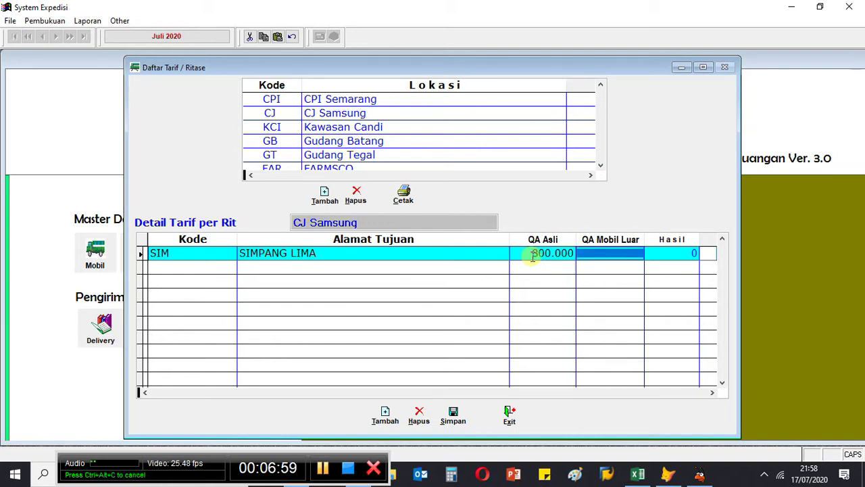
type("90.000")
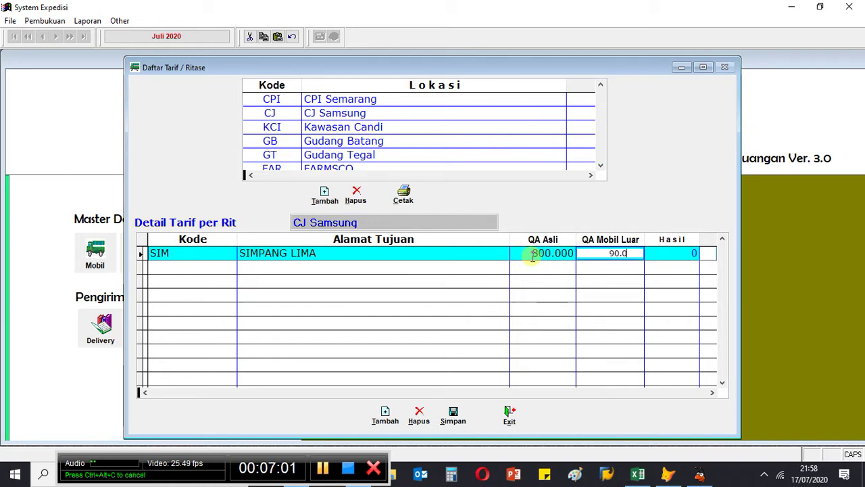
key("BackSpace")
key("BackSpace")
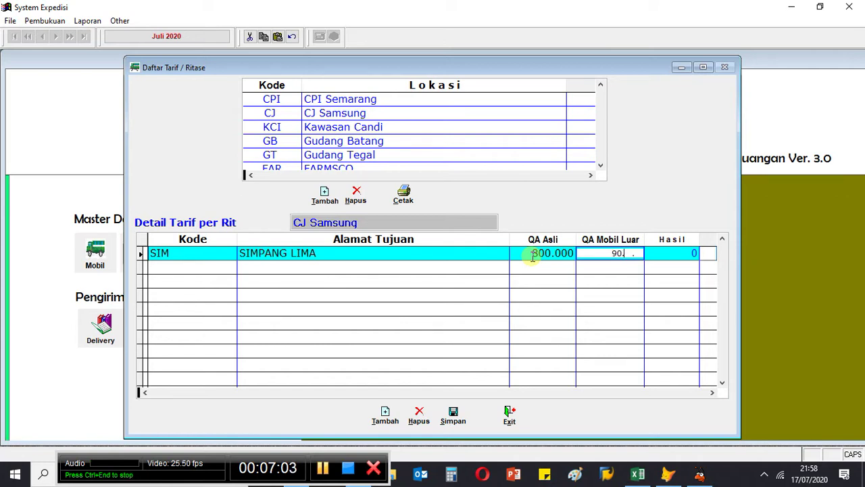
type("00")
key("Return")
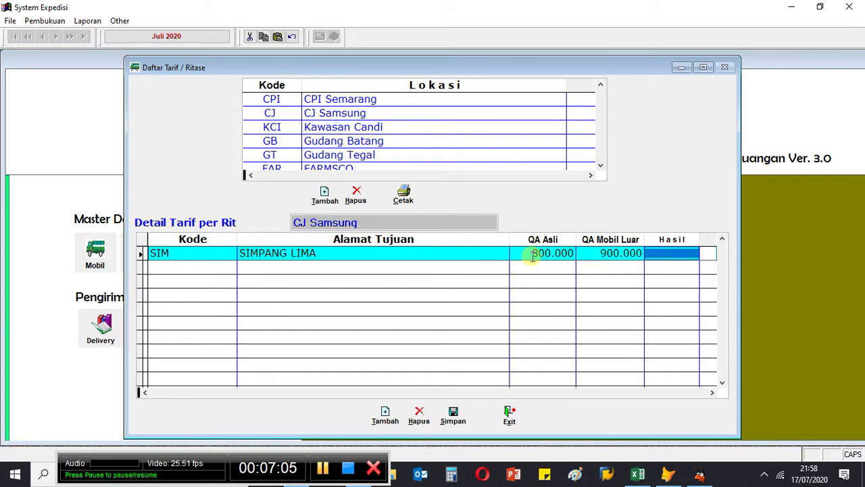
Set the SIMPANG LIMA tariff's Hasil to 100.000 and save the CJ Samsung tariff details
type("10.0")
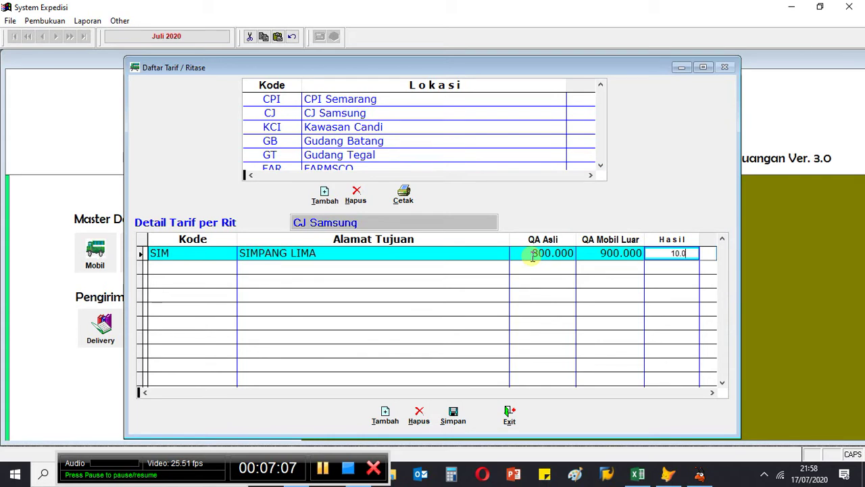
type("00.0")
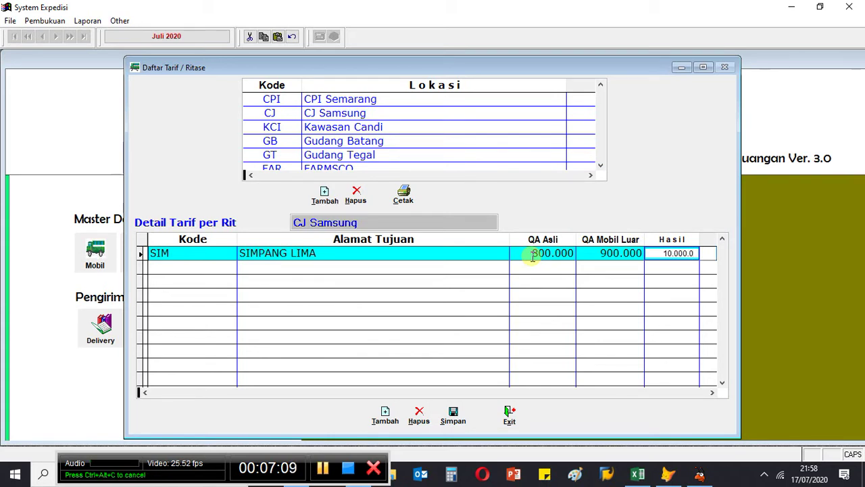
key("Return")
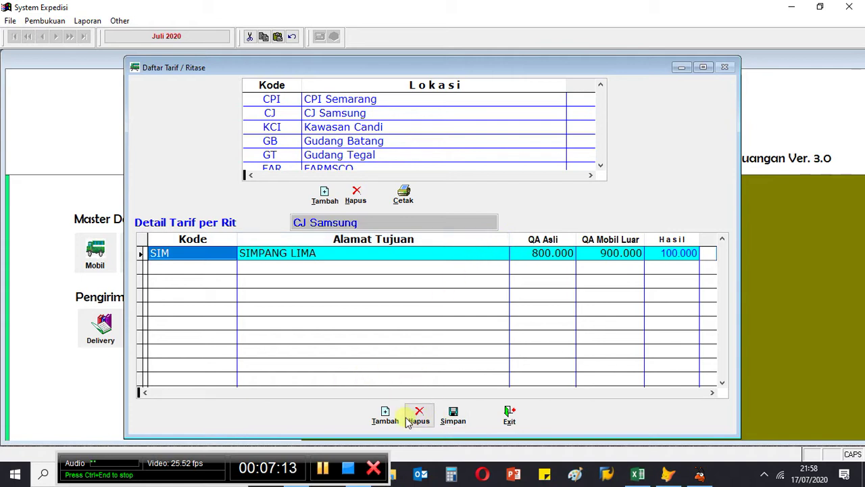
left_click(451, 414)
left_click(413, 279)
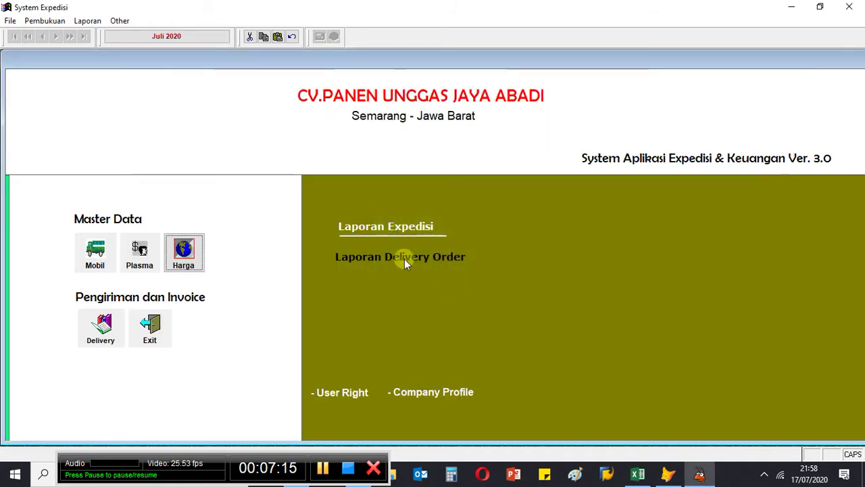
Reopen the tariff list, compare the tariff details of CPI Semarang and CJ Samsung, and close the list
left_click(188, 264)
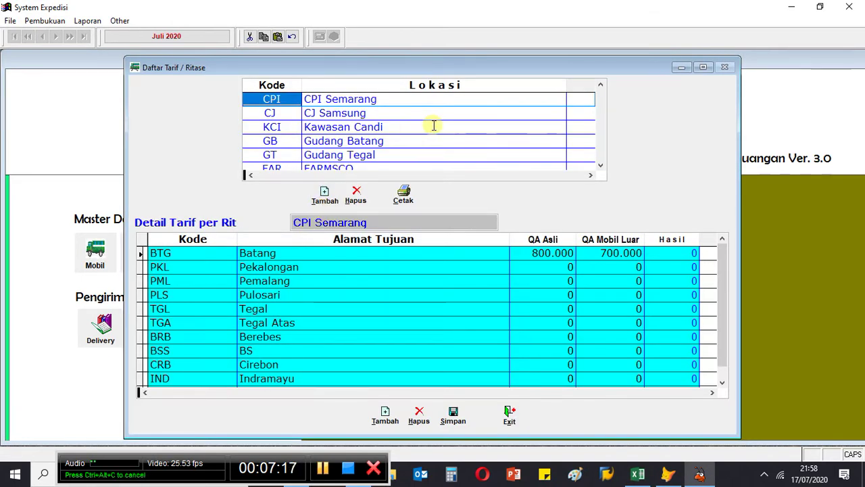
key("Down")
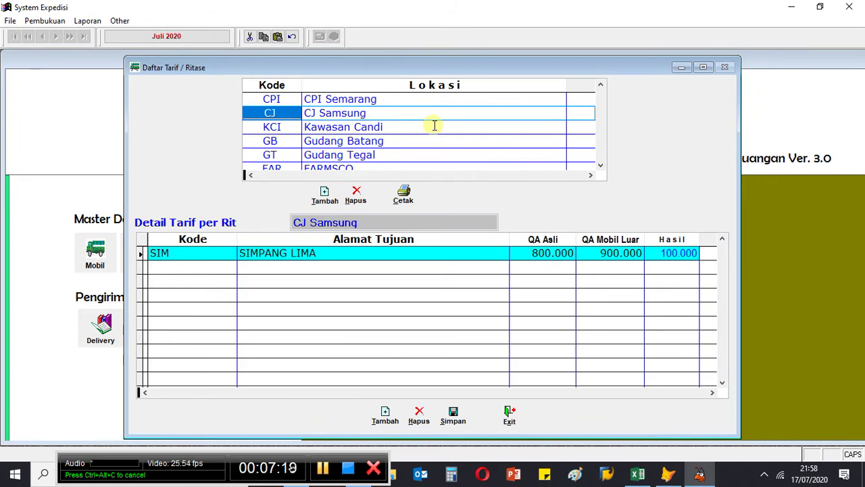
key("Up")
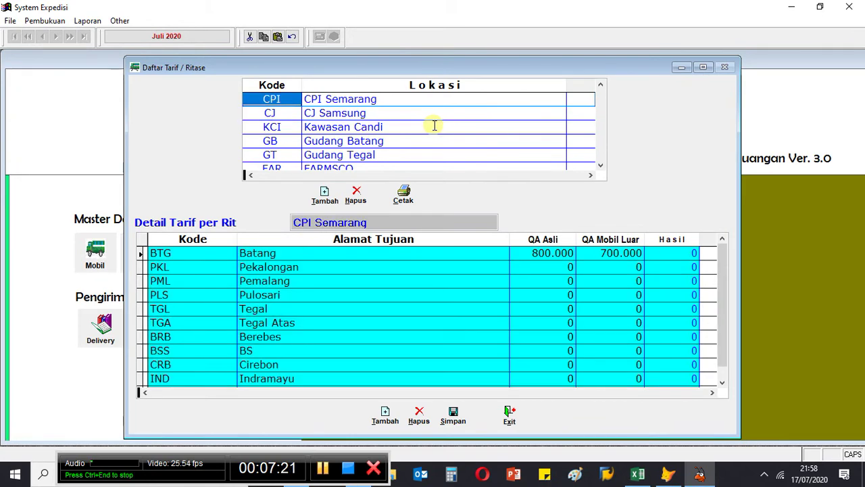
key("Right")
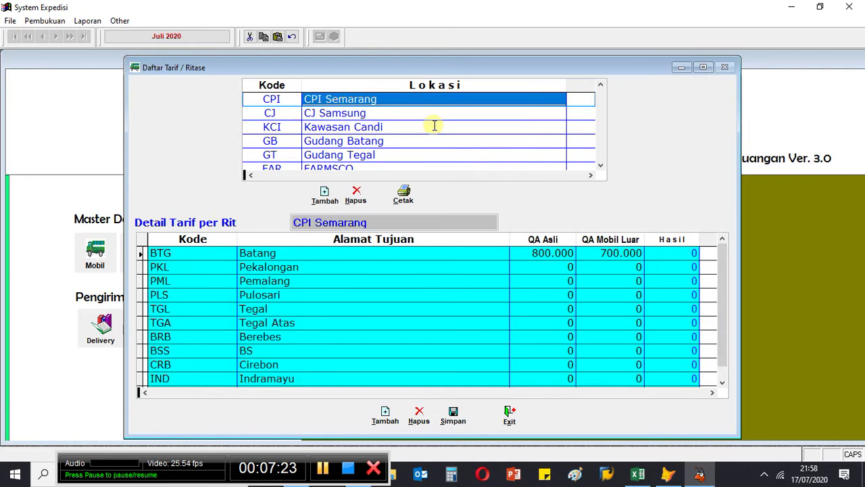
key("Down")
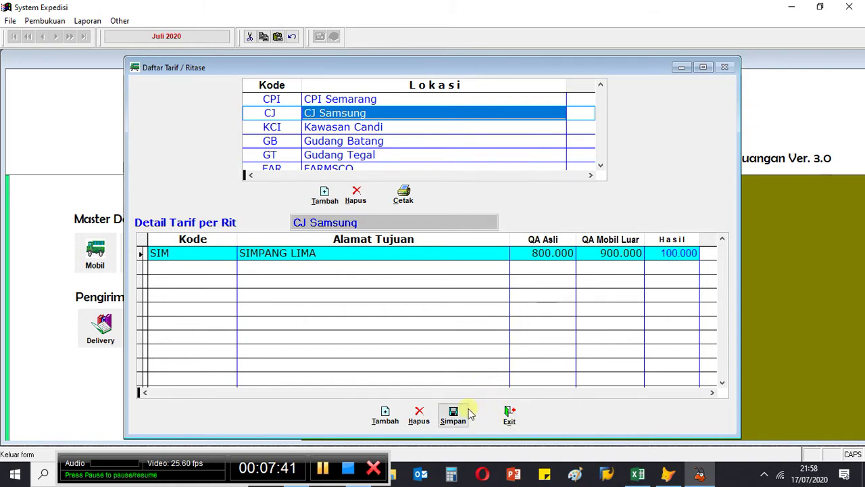
left_click(506, 418)
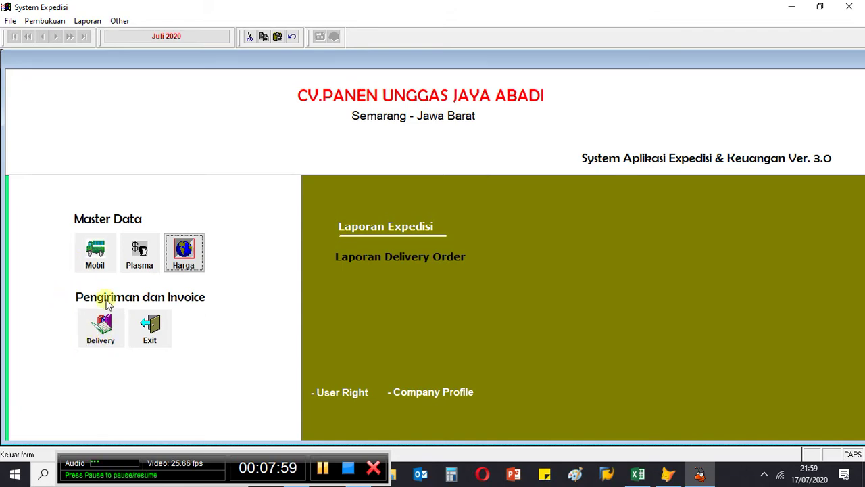
Open the delivery transactions and review the shipment details of the 01-07-2020, 02-07-2020 and 03-07-2020 pickups
left_click(107, 329)
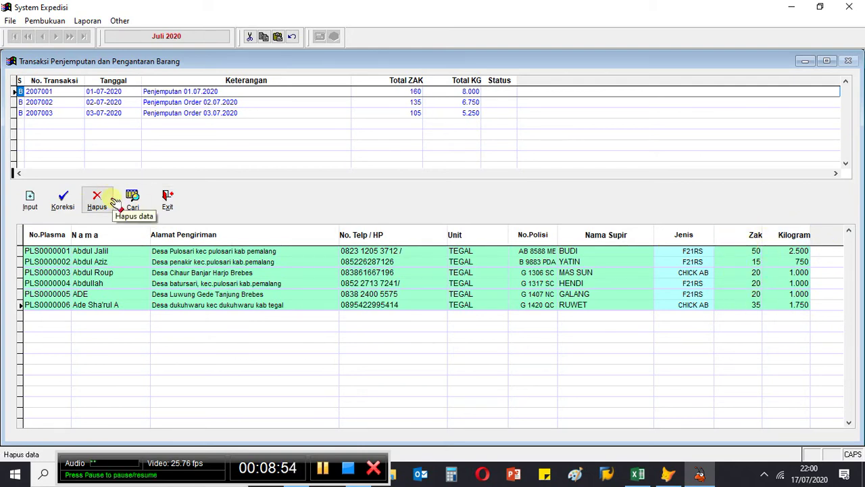
key("Down")
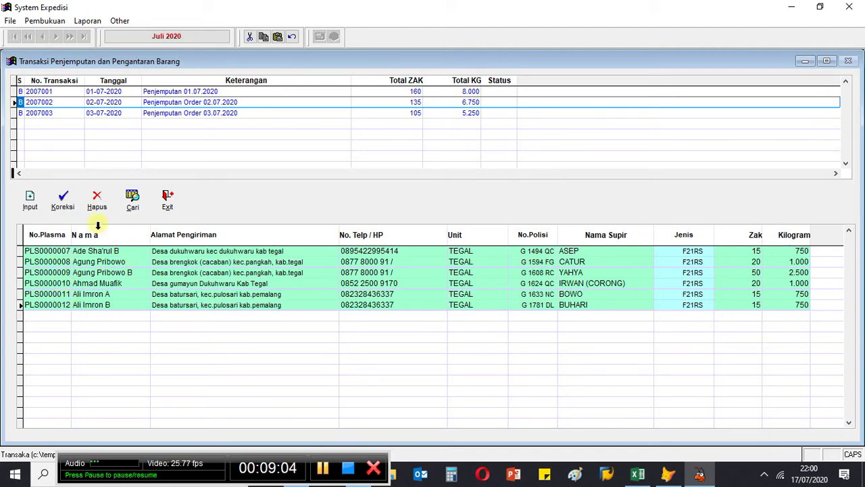
key("Down")
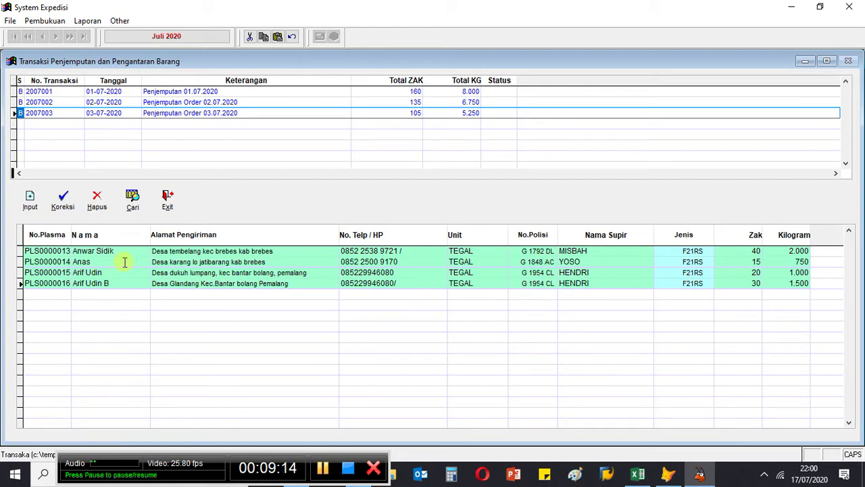
key("Up")
key("Up")
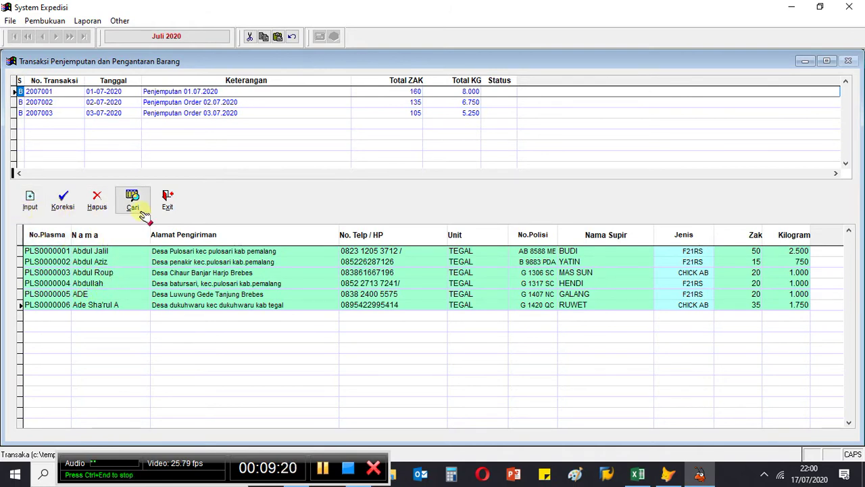
View the correction form of each pickup transaction from 01-07-2020 to 03-07-2020, closing each one without saving
left_click(63, 203)
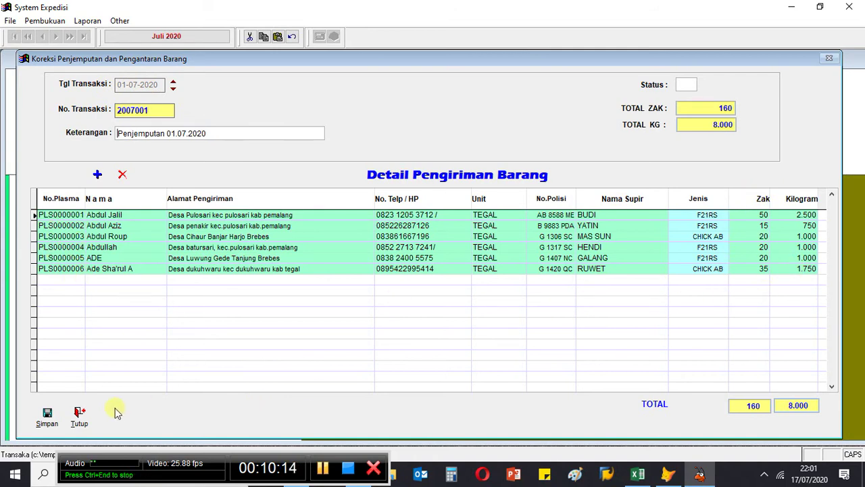
left_click(79, 415)
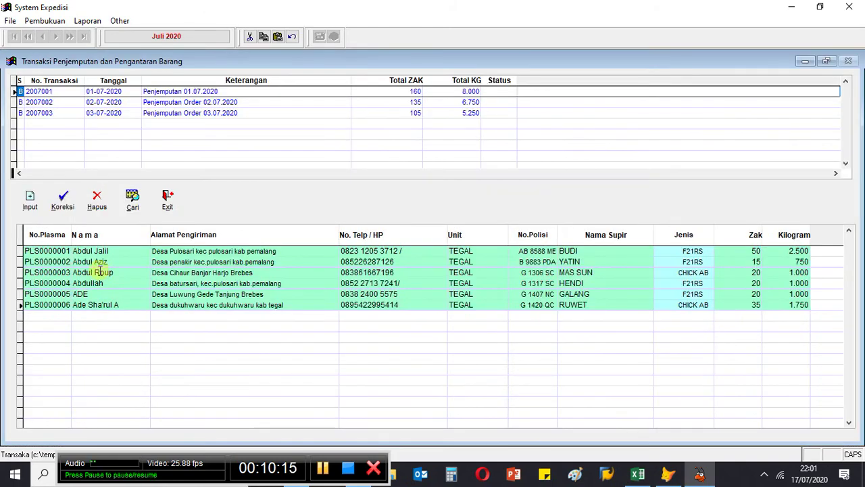
left_click(69, 102)
left_click(63, 200)
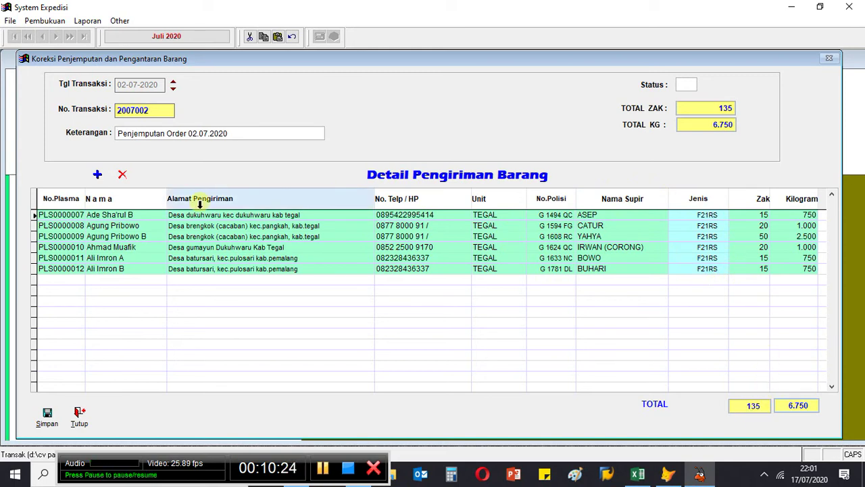
left_click(79, 413)
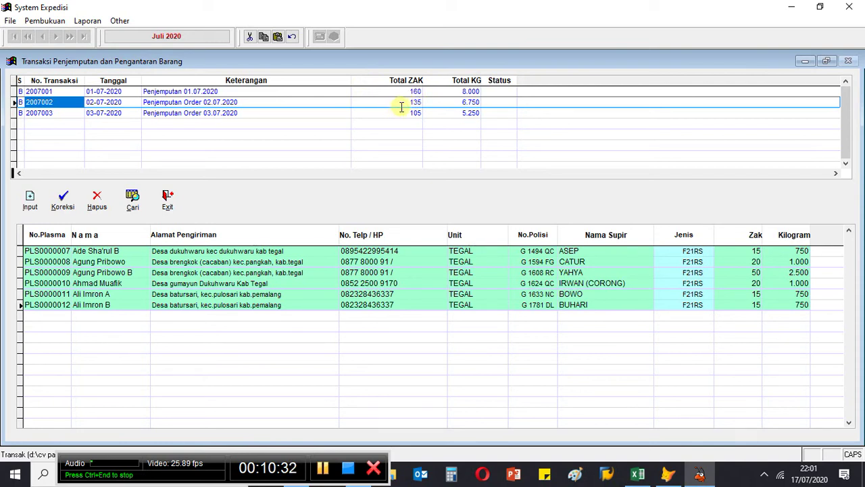
left_click(66, 113)
left_click(63, 199)
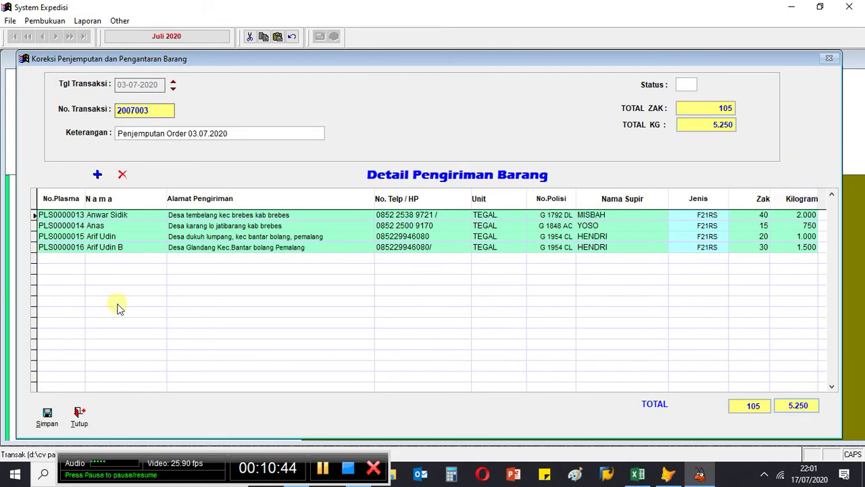
left_click(81, 415)
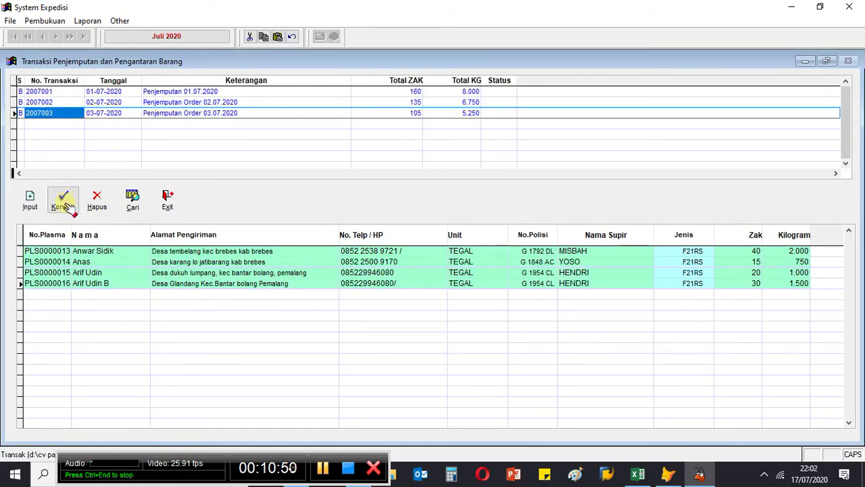
Start a new pickup and delivery transaction dated 04-07-2020 with the description "Penjemputan order 04.07.2020"
left_click(30, 197)
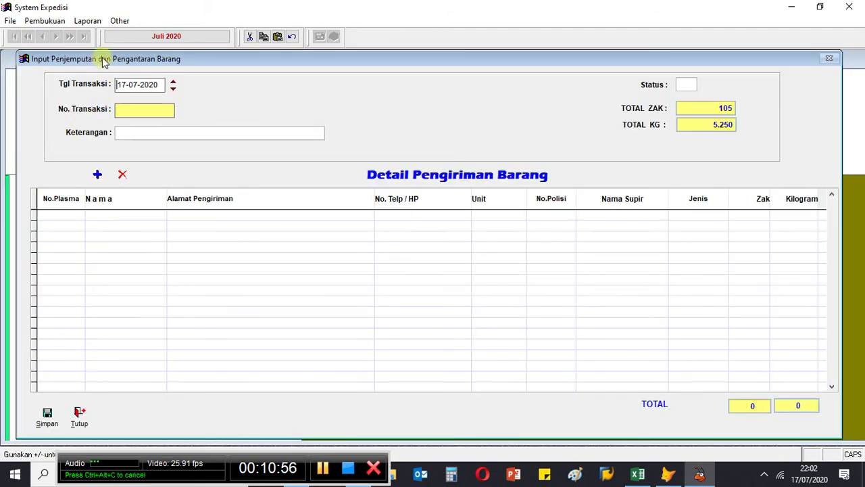
mouse_move(103, 61)
left_mouse_down()
mouse_move(142, 64)
mouse_move(120, 60)
left_mouse_up()
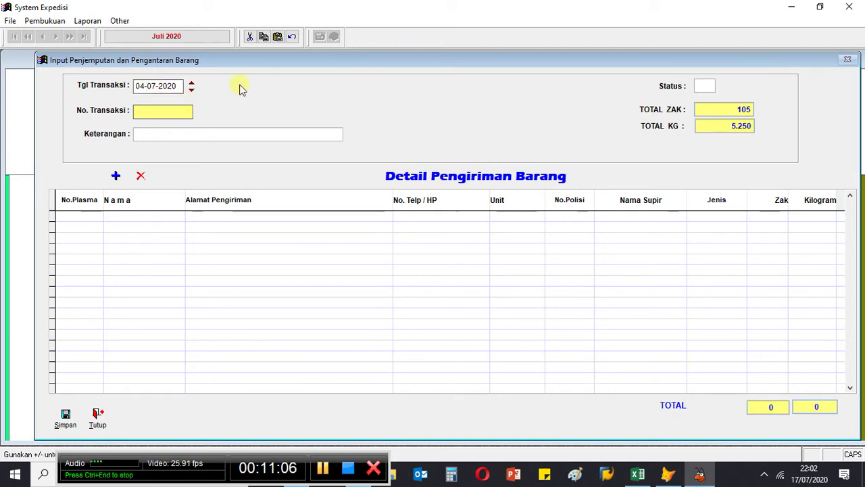
key("Return")
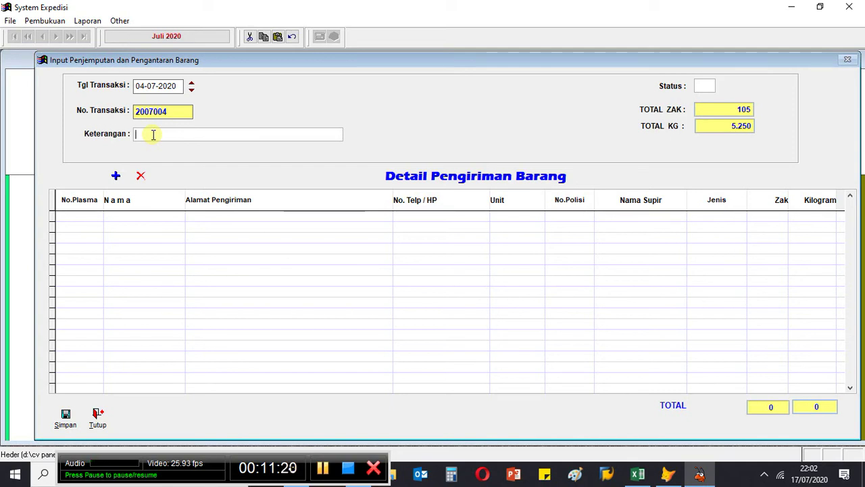
type("Pe")
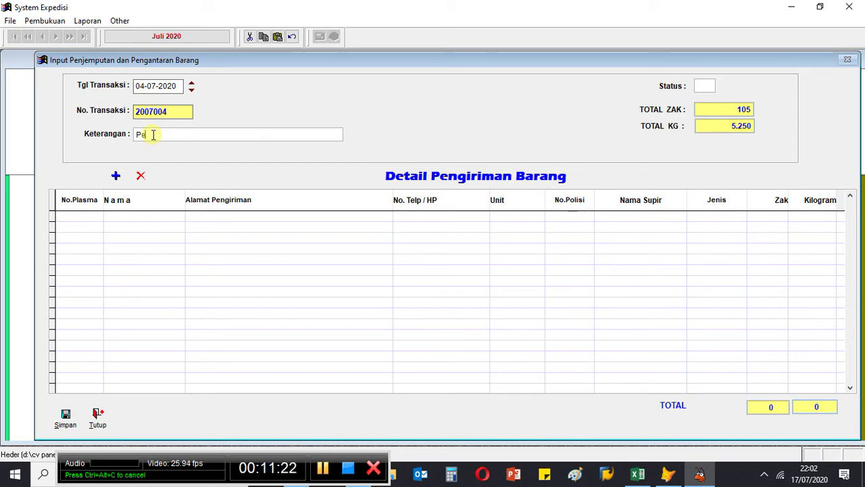
type("rjempu")
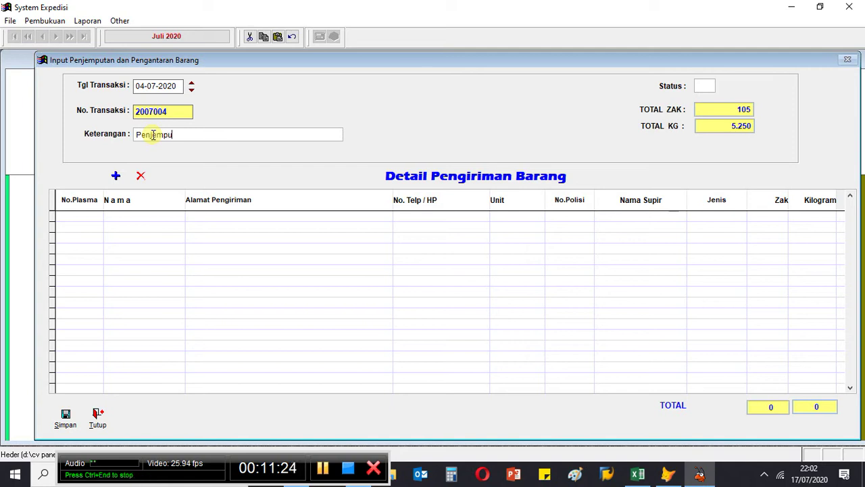
type("tan order 04.07")
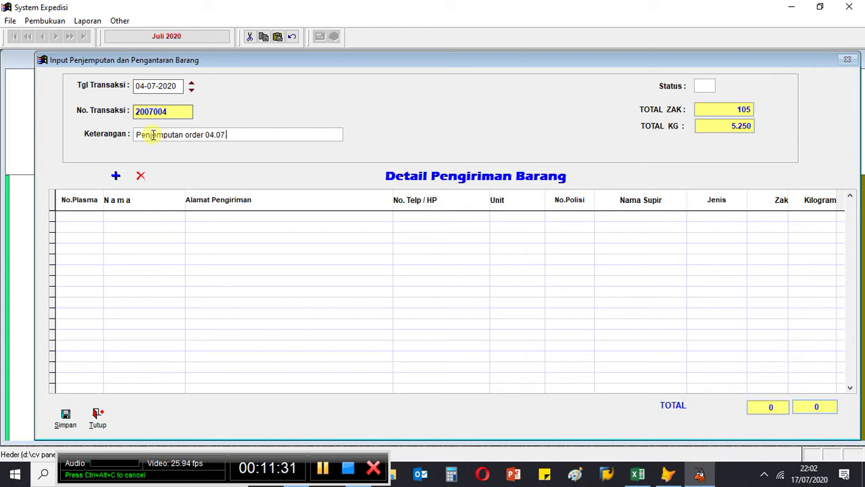
type("2020")
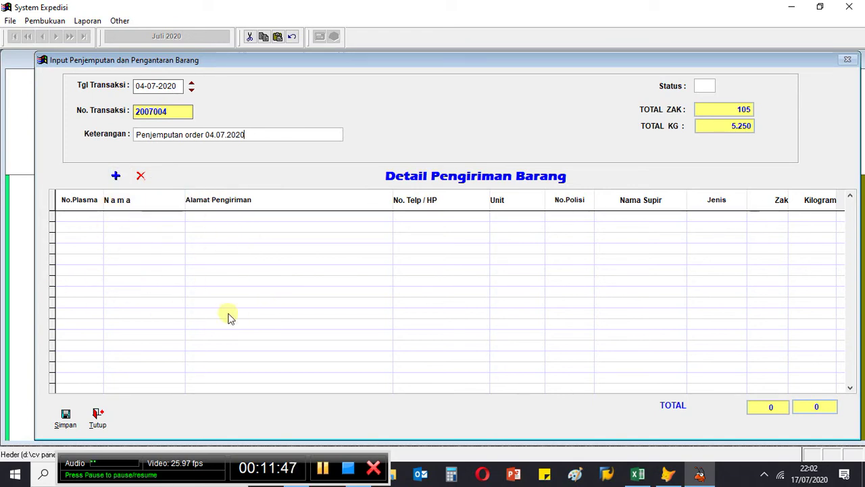
Add a delivery detail row and assign it the 24th plasma entry from the plasma list
left_click(115, 177)
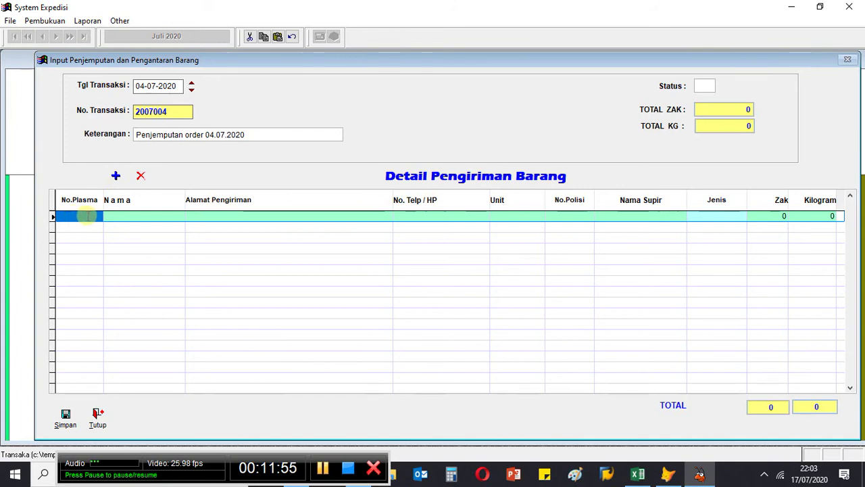
double_click(88, 217)
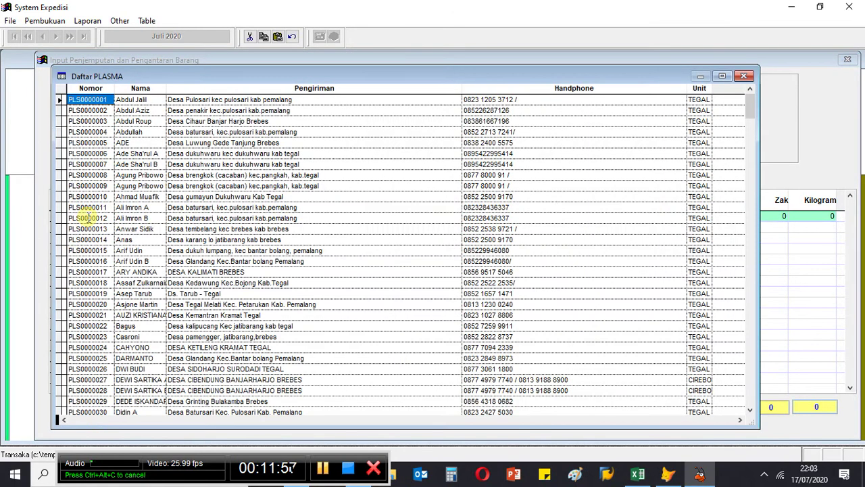
key("Down")
key("Down")
key("Down")
key("Down")
key("Down")
key("Down")
key("Down")
key("Down")
key("Down")
key("Down")
key("Down")
key("Down")
key("Down")
key("Down")
key("Down")
key("Down")
key("Down")
key("Down")
key("Down")
key("Down")
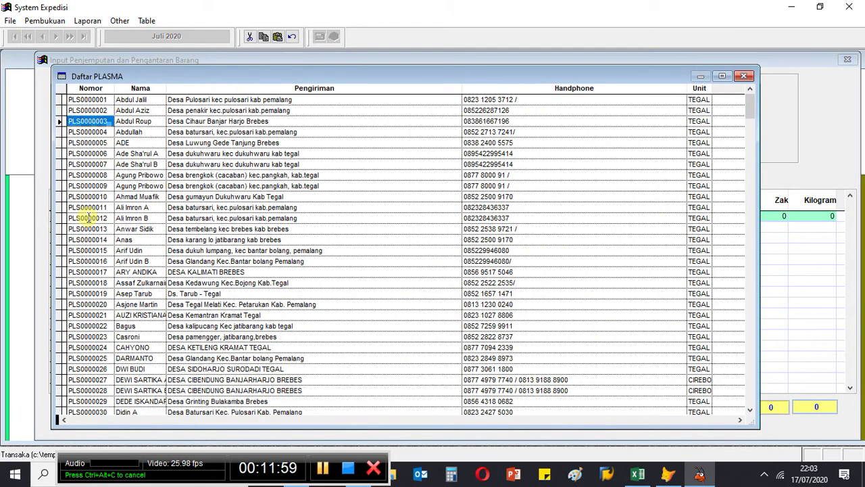
key("Down")
key("Down")
key("Down")
key("Down")
key("Down")
key("Down")
key("Down")
key("Down")
key("Down")
key("Down")
key("Down")
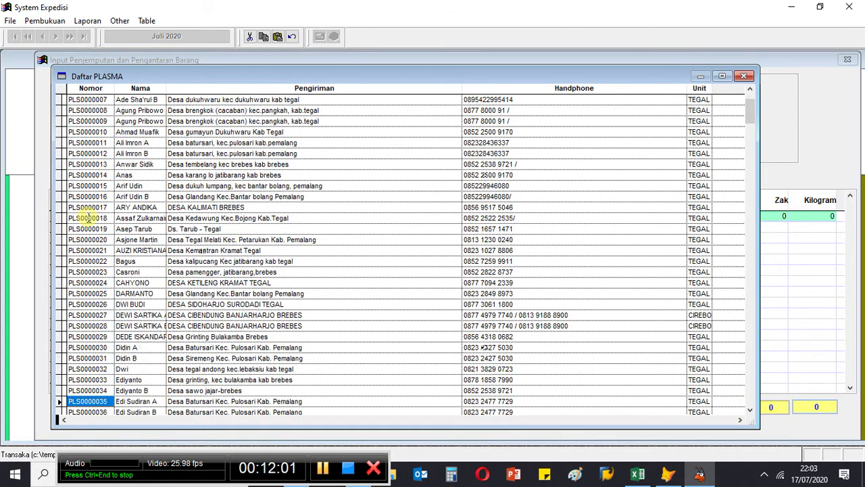
key("Up")
key("Up")
key("Up")
key("Up")
key("Up")
key("Up")
key("Up")
key("Up")
key("Up")
key("Up")
key("Up")
key("Up")
key("Up")
key("Up")
key("Up")
key("Up")
key("Up")
key("Up")
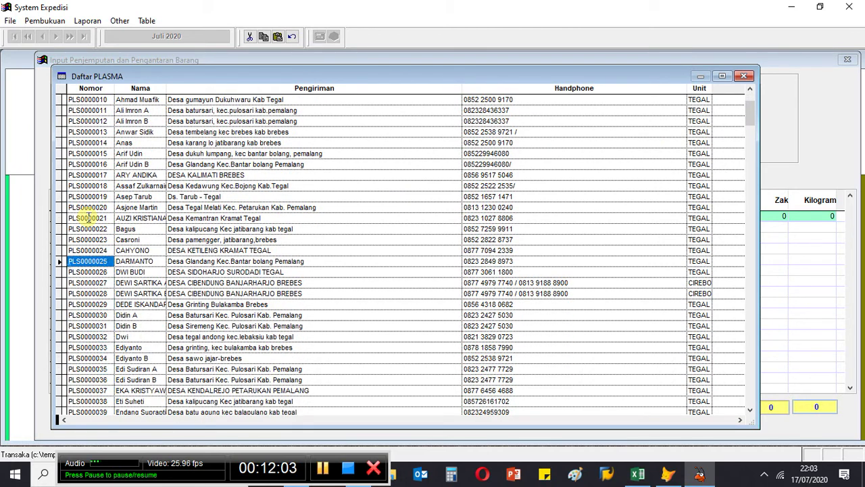
key("Up")
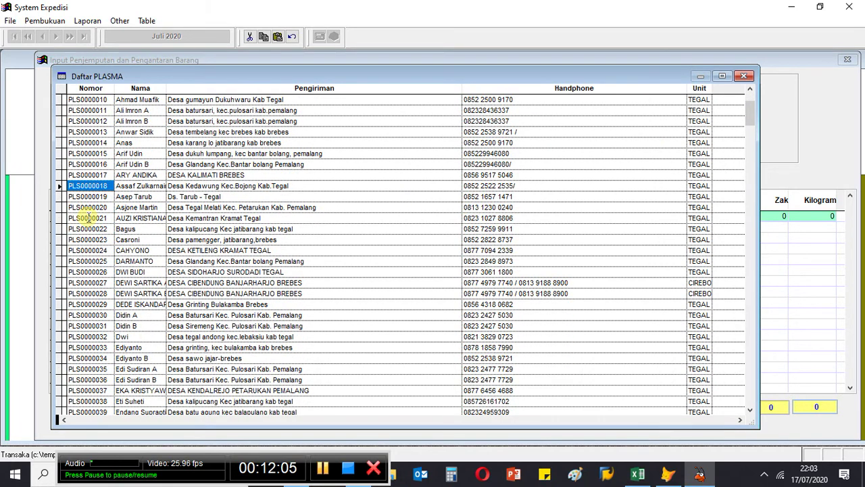
key("Right")
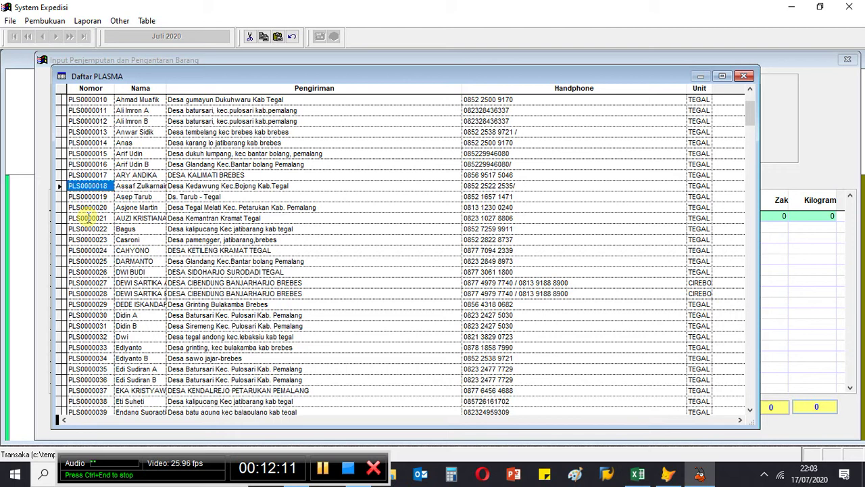
key("Up")
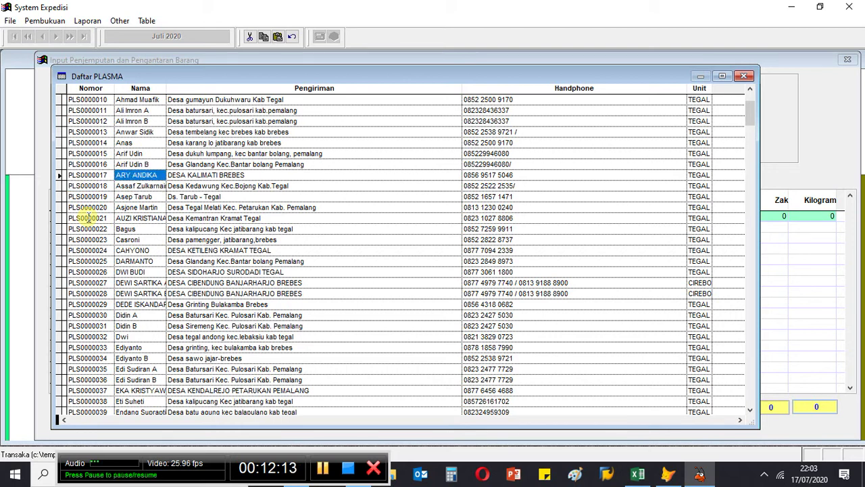
key("Left")
key("Right")
key("Left")
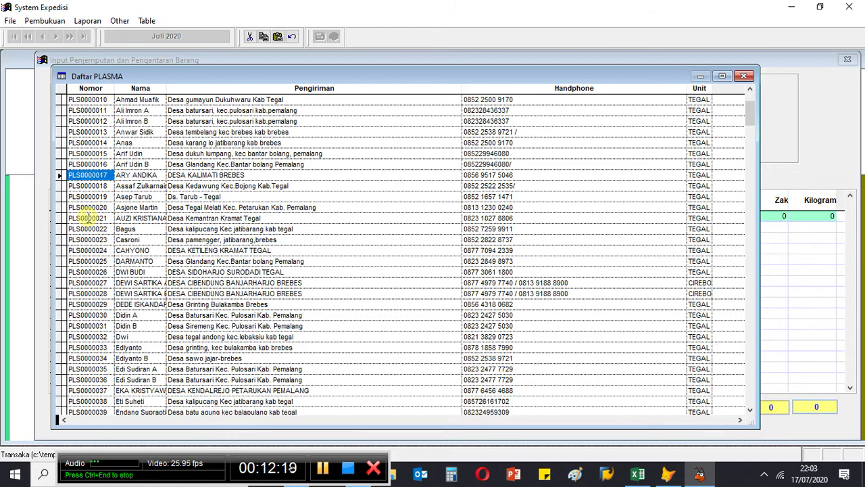
key("Down")
key("Down")
key("Down")
key("Down")
key("Down")
key("Down")
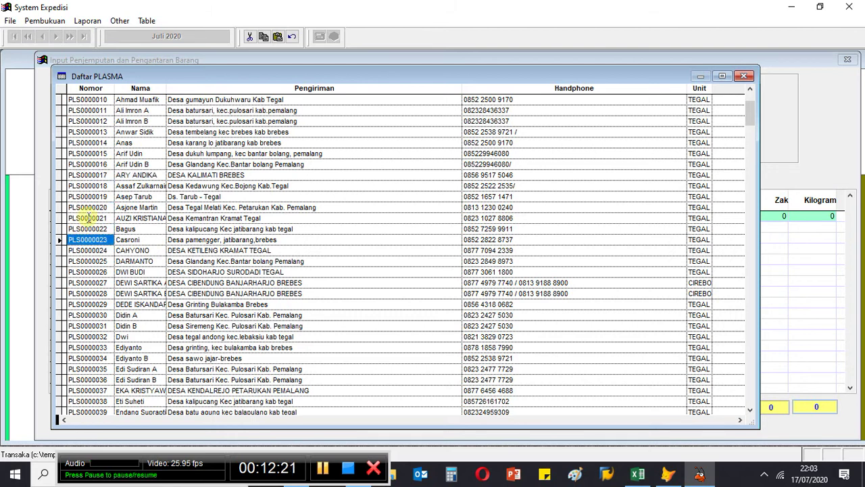
key("Down")
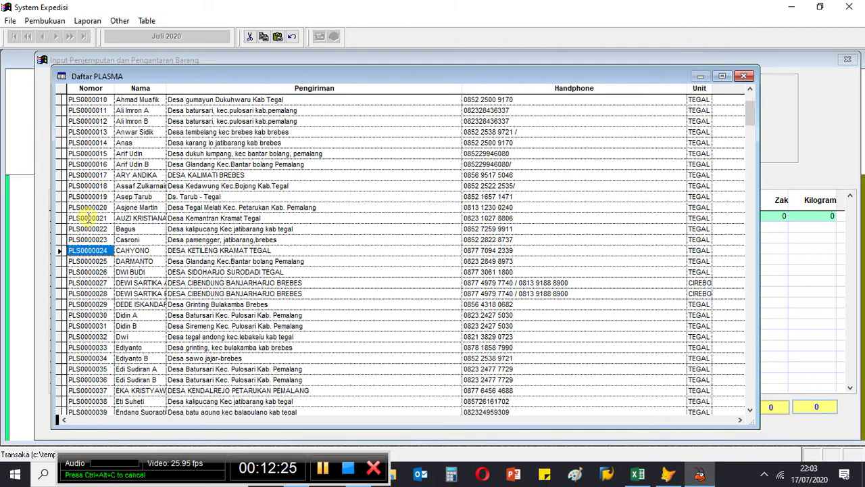
key("Return")
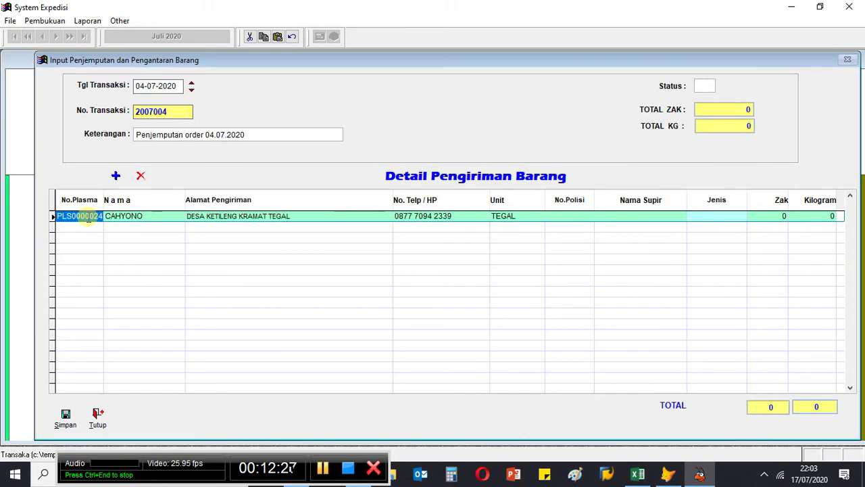
key("Return")
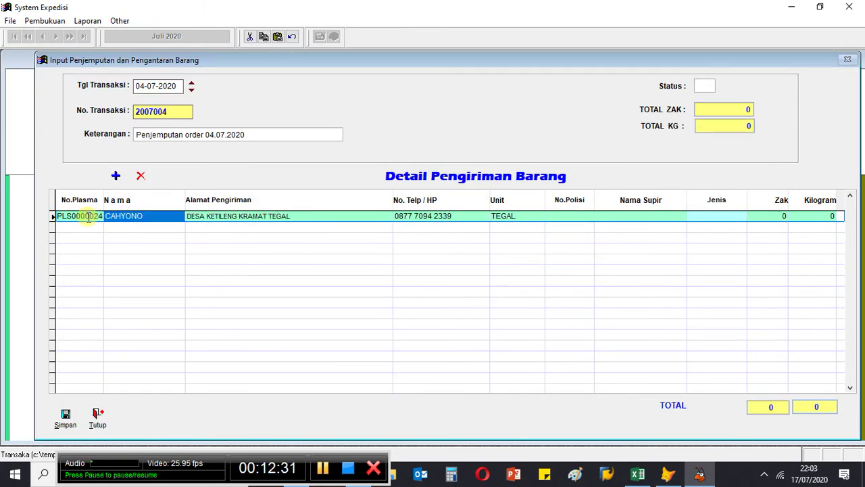
key("Return")
key("Return")
key("Return")
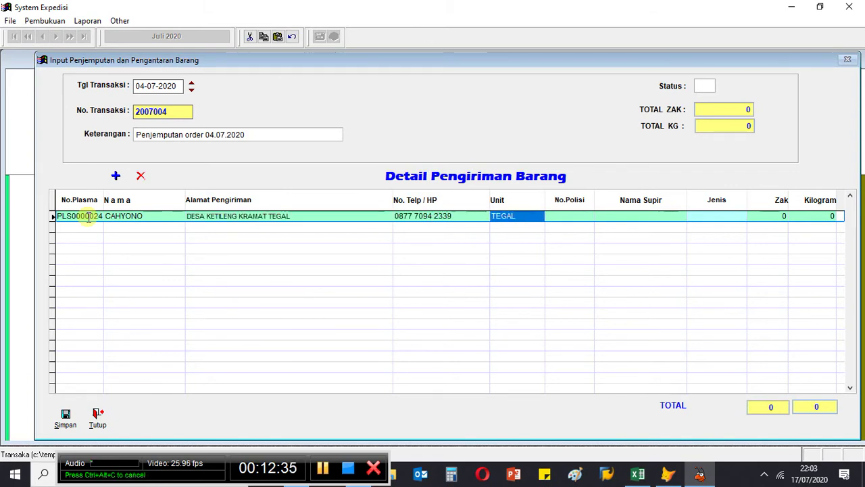
key("Right")
key("Right")
key("Left")
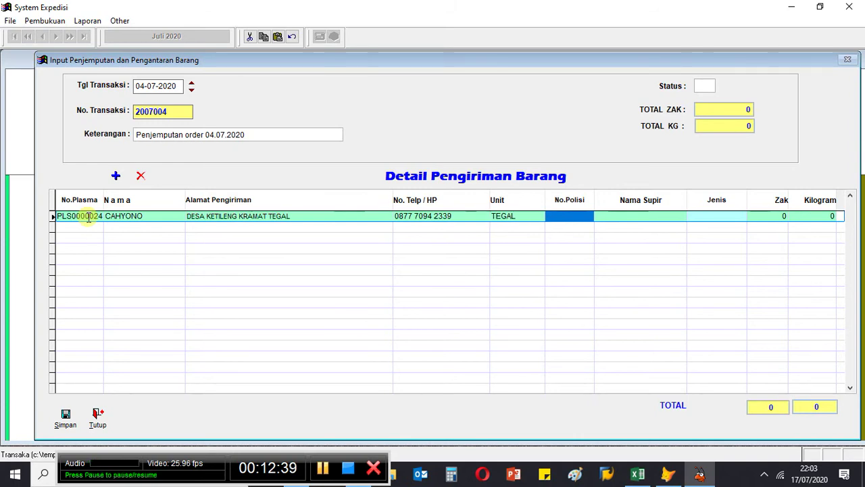
key("Return")
key("Down")
key("Down")
key("Down")
key("Down")
key("Down")
key("Down")
key("Down")
key("Down")
key("Down")
key("Down")
key("Down")
key("Down")
key("Down")
key("Down")
key("Down")
key("Down")
key("Down")
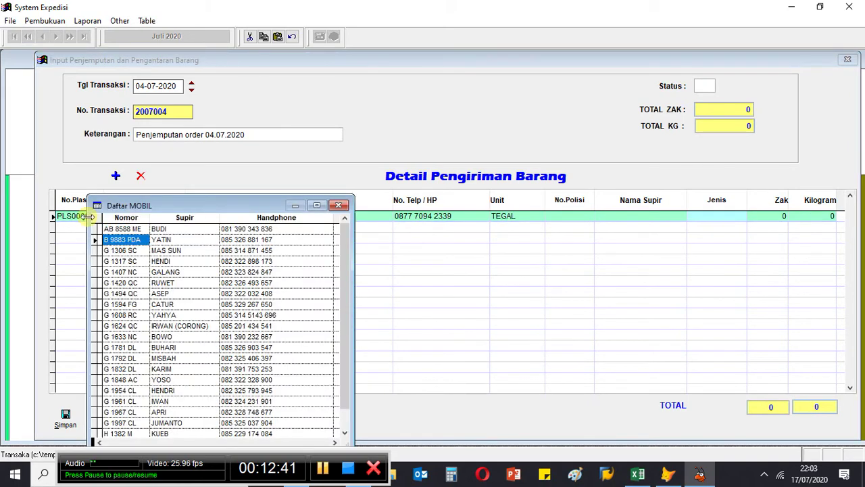
key("Down")
key("Down")
key("Down")
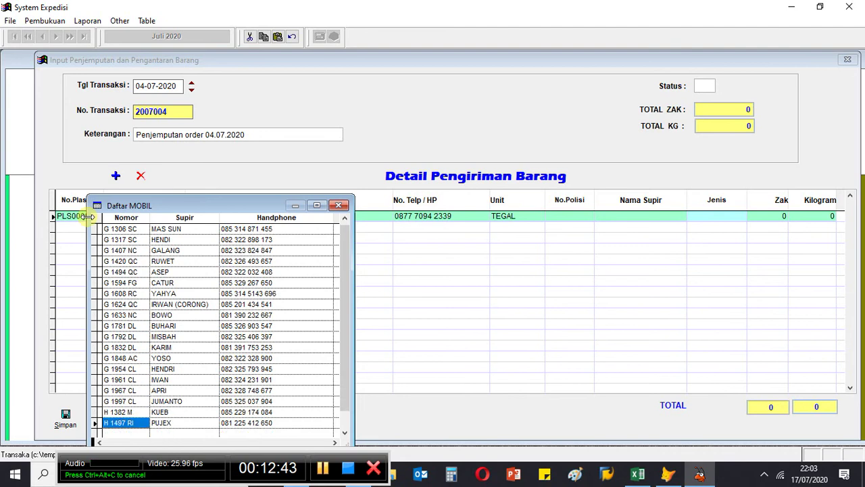
key("Up")
key("Up")
key("Up")
key("Up")
key("Up")
key("Up")
key("Up")
key("Up")
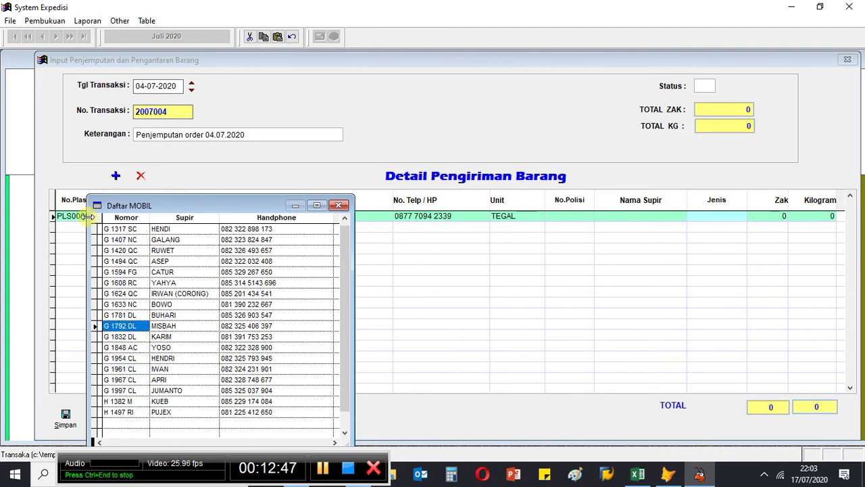
key("Return")
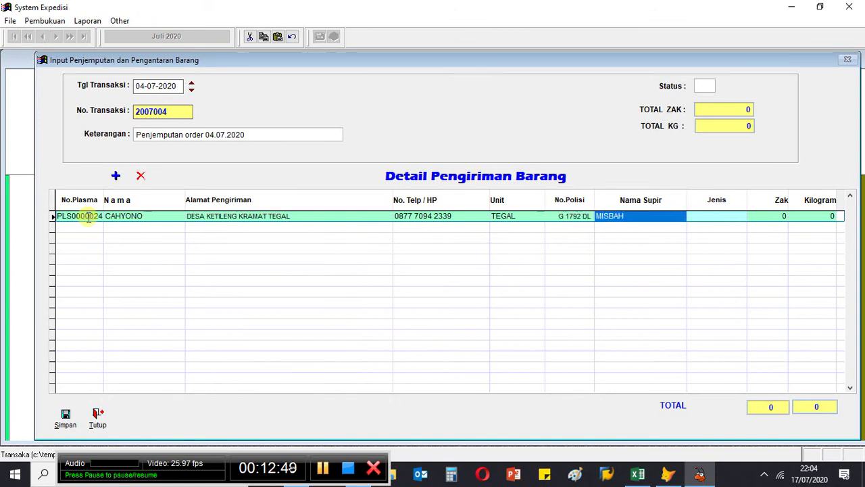
Set the goods type (Jenis) of the first delivery row to F213N
key("Return")
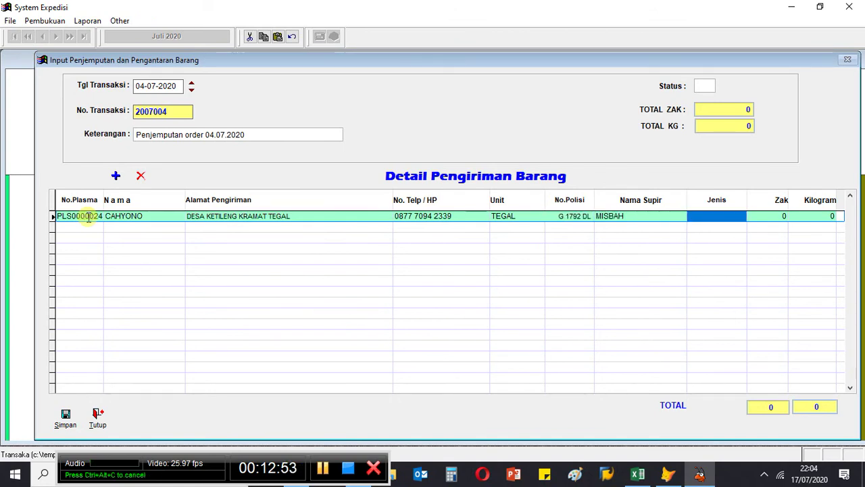
type("F")
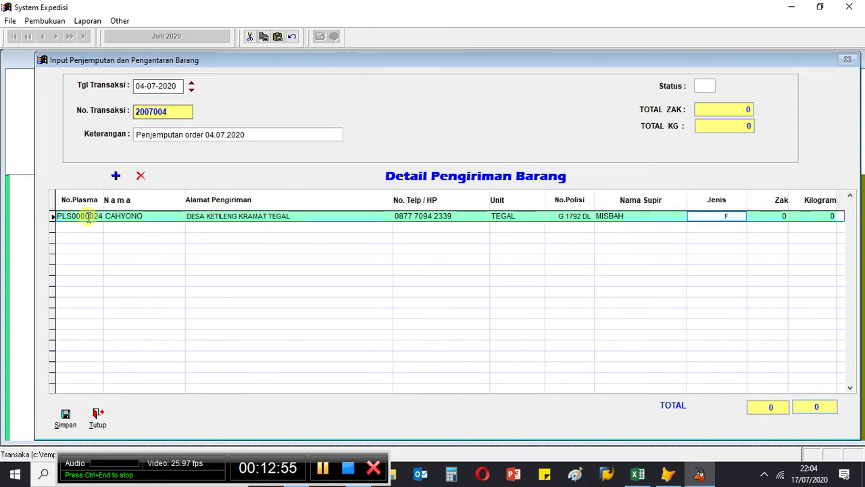
type("21eN")
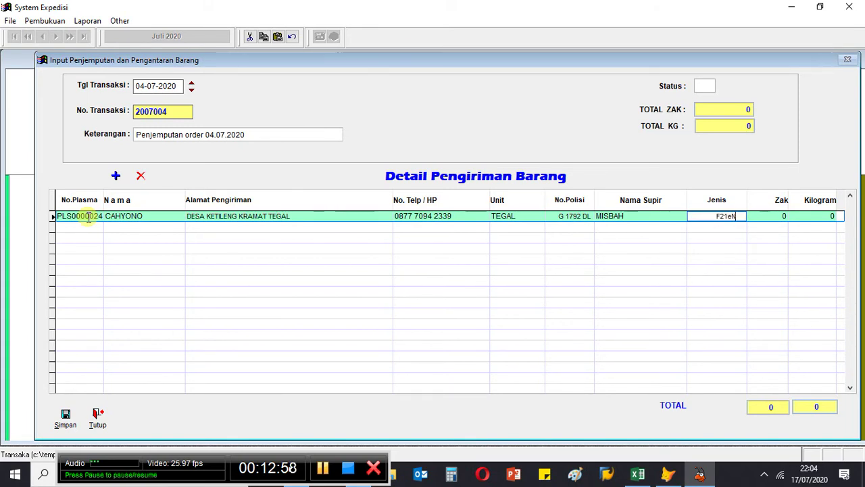
key("Tab")
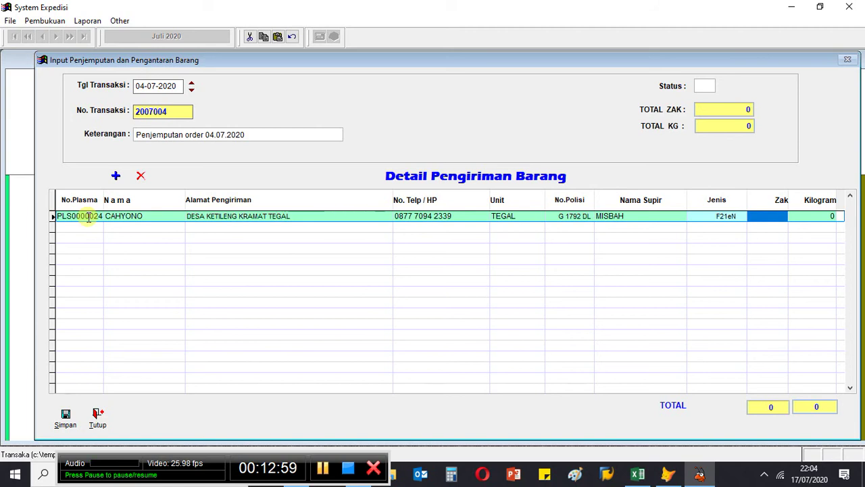
key("shift+Tab")
type("F")
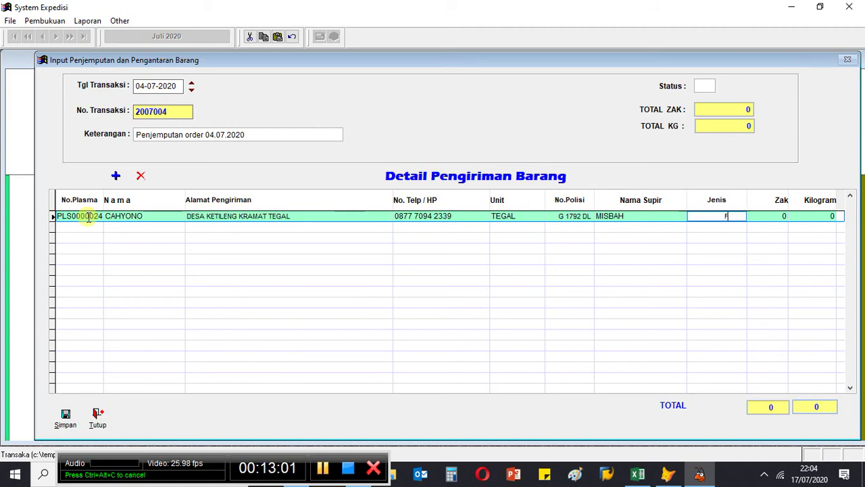
type("@!")
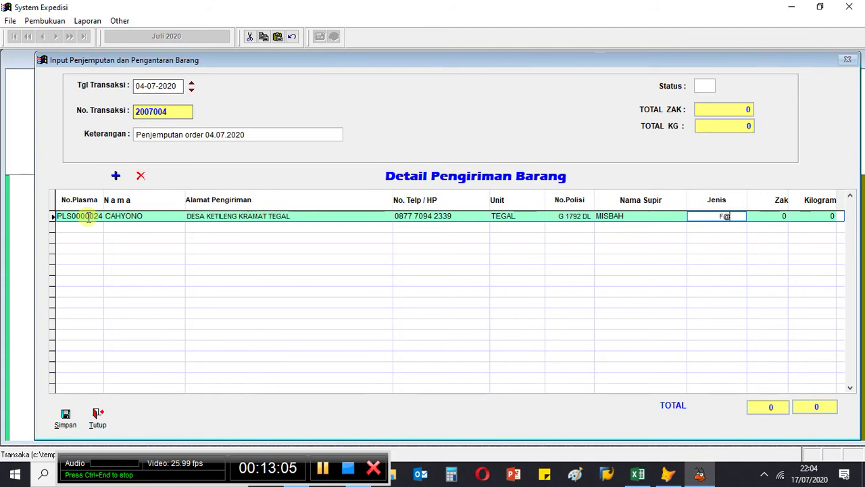
key("BackSpace")
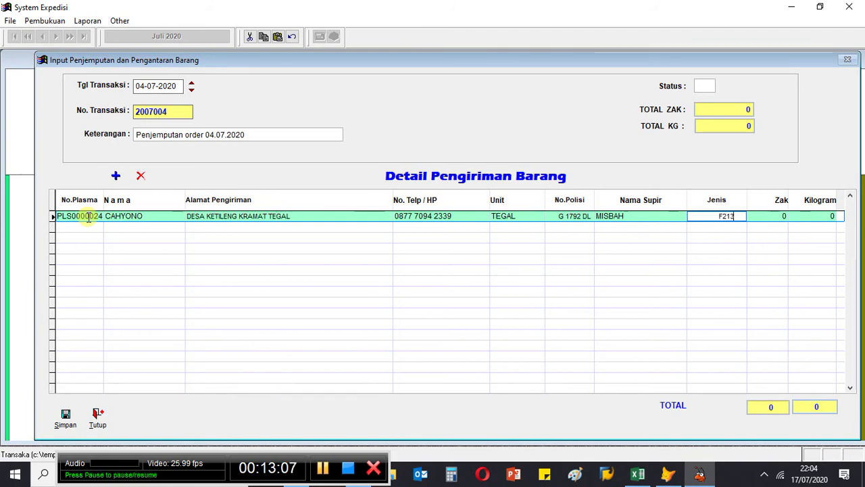
type("213N")
key("Return")
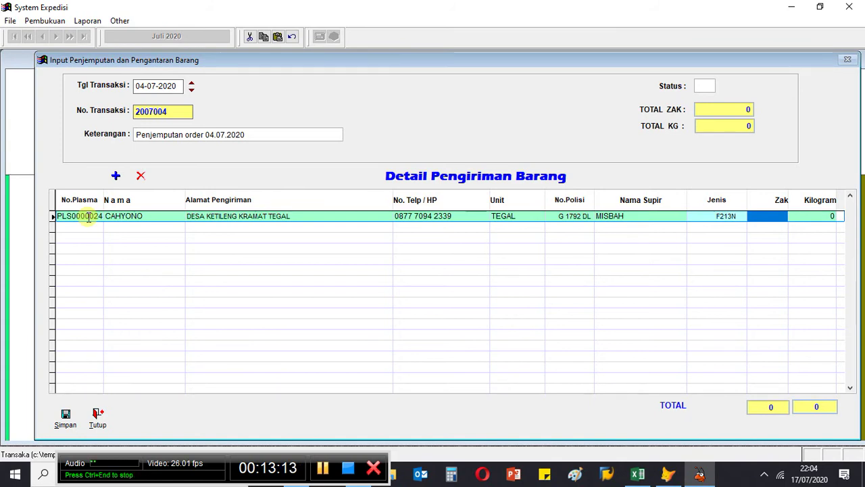
Set the sack quantity (Zak) of the first delivery row to 20
type("20")
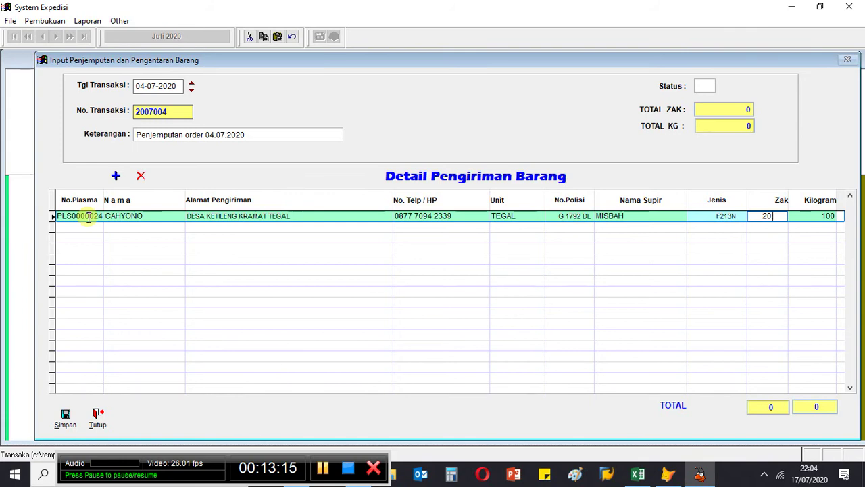
type("..")
key("Return")
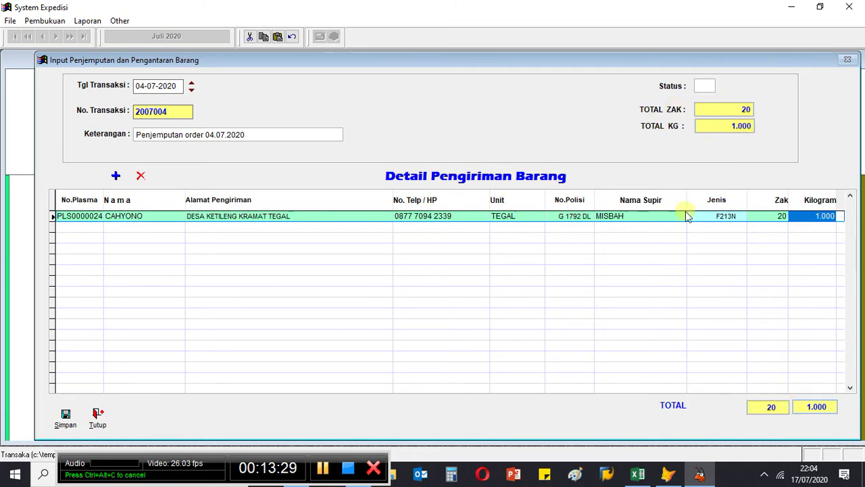
Add a second delivery detail row and assign it the 36th plasma entry from the plasma list
left_click(118, 178)
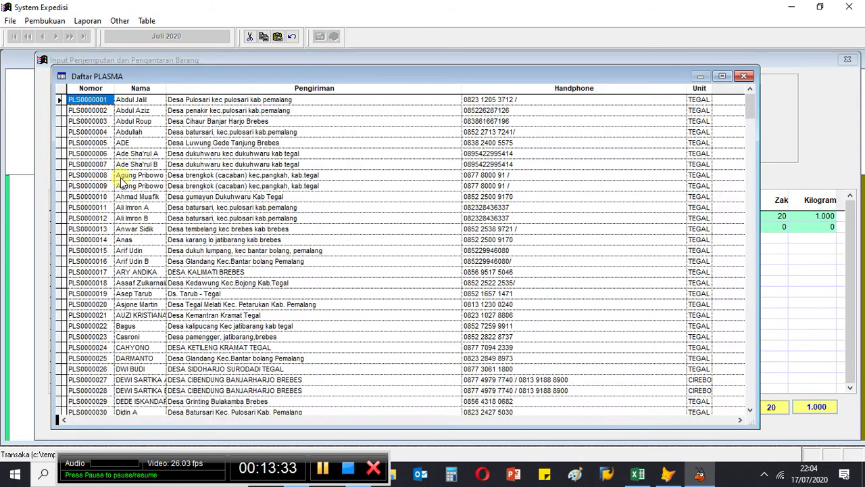
key("Down")
key("Down")
key("Down")
key("Down")
key("Down")
key("Down")
key("Down")
key("Down")
key("Down")
key("Down")
key("Down")
key("Down")
key("Down")
key("Down")
key("Down")
key("Down")
key("Down")
key("Down")
key("Down")
key("Down")
key("Down")
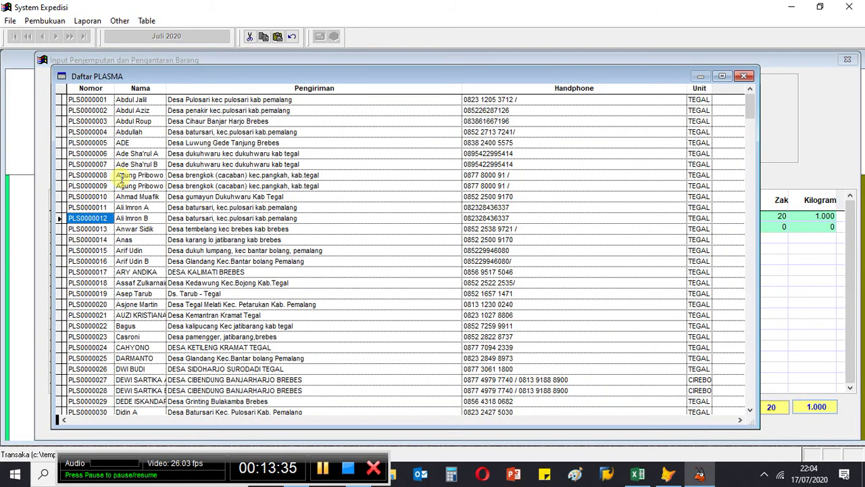
key("Down")
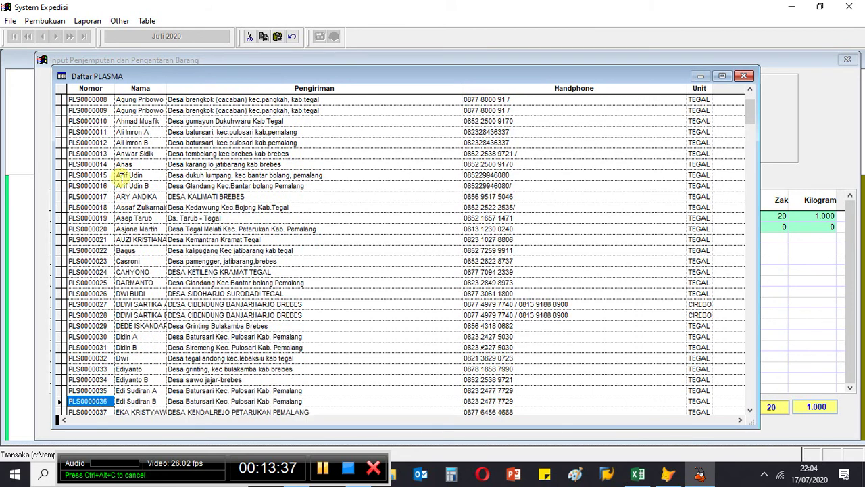
key("Return")
Assign vehicle G 1407 NC and its driver to the second delivery row from the vehicle list
key("Return")
key("Return")
key("Return")
key("Return")
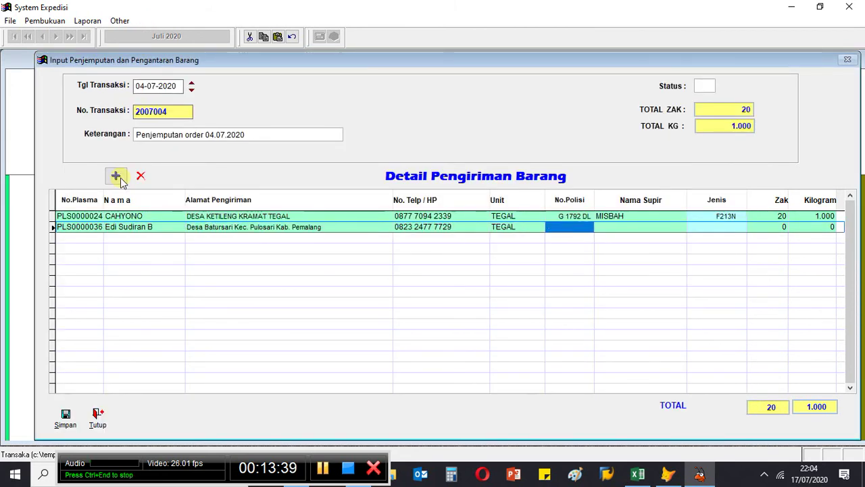
key("Return")
key("Down")
key("Down")
key("Down")
key("Down")
key("Return")
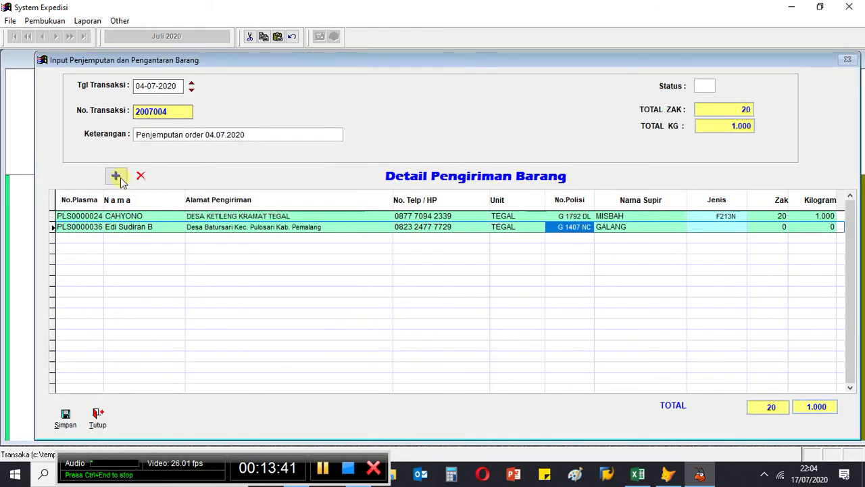
key("Return")
key("Return")
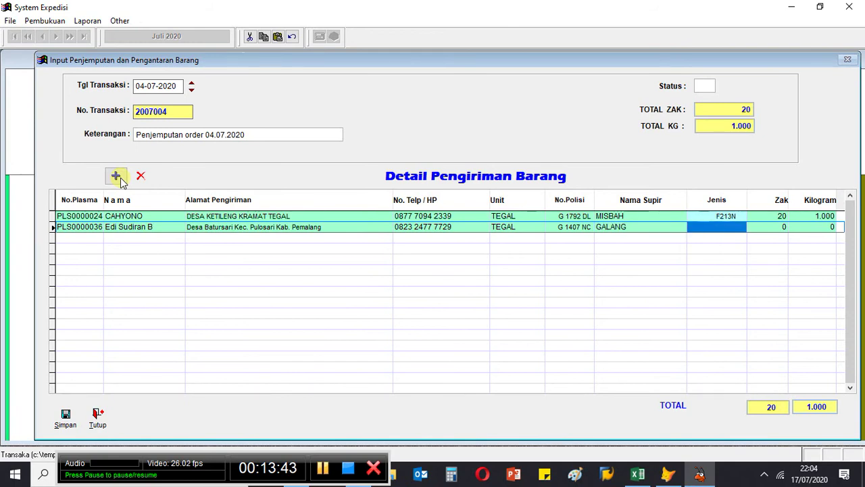
Set the second delivery row's goods type (Jenis) to F213N and its sack quantity (Zak) to 15
type("F")
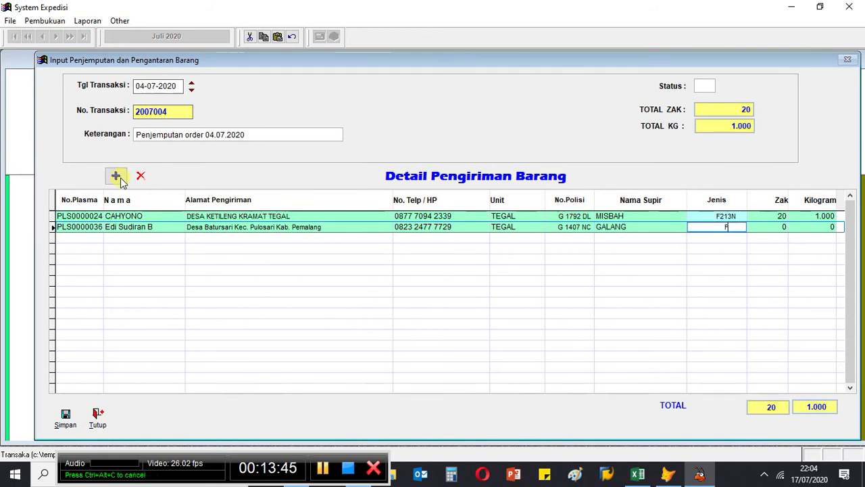
type("213N")
key("Return")
type("1")
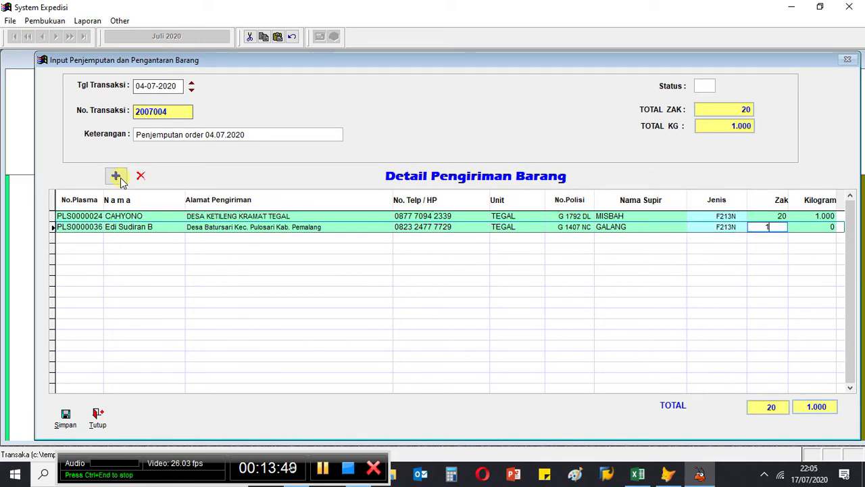
type("5")
key("Return")
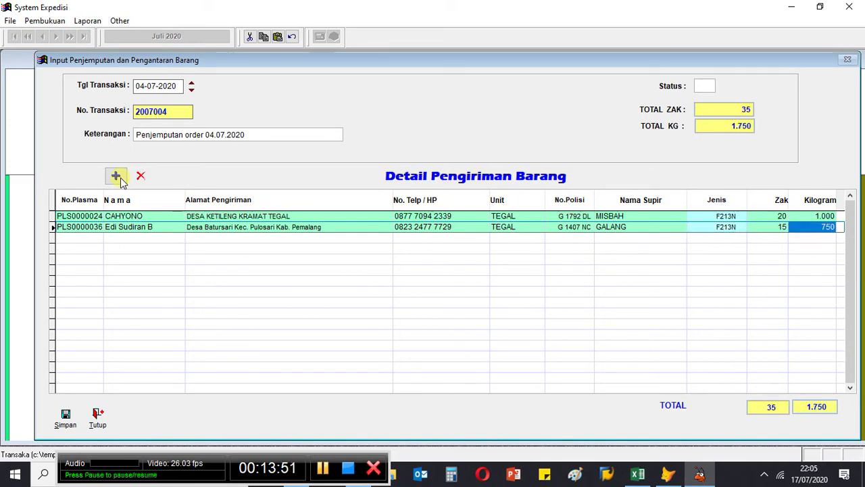
Add a third delivery detail row and assign it plasma entry PLS0000030 from the plasma list
left_click(116, 178)
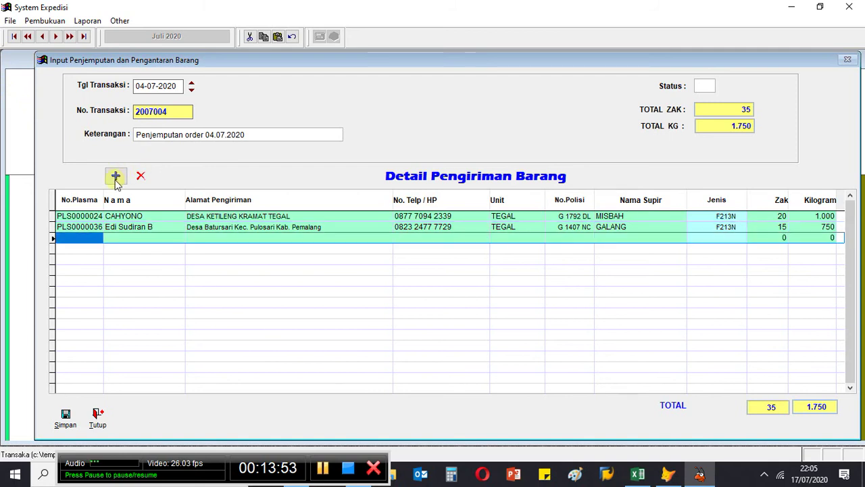
key("Down")
key("Down")
key("Down")
key("Down")
key("Down")
key("Down")
key("Down")
key("Down")
key("Down")
key("Down")
key("Down")
key("Down")
key("Down")
key("Down")
key("Down")
key("Down")
key("Down")
key("Down")
key("Down")
key("Down")
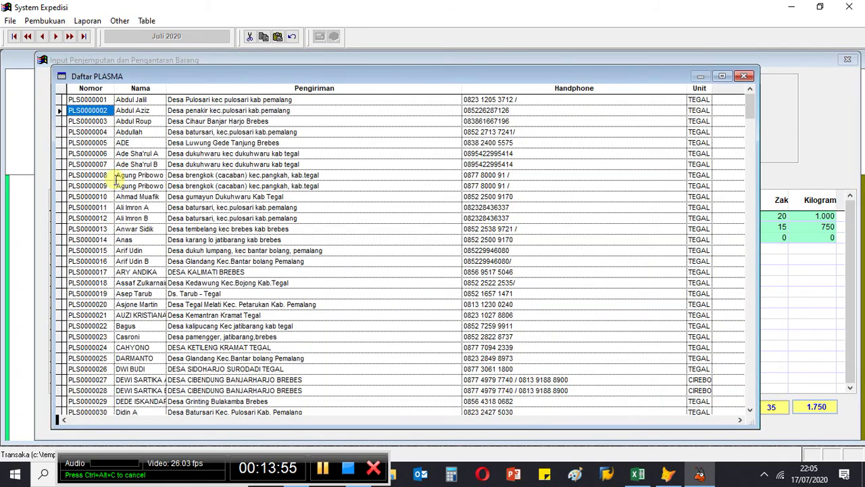
key("Down")
key("Down")
key("Return")
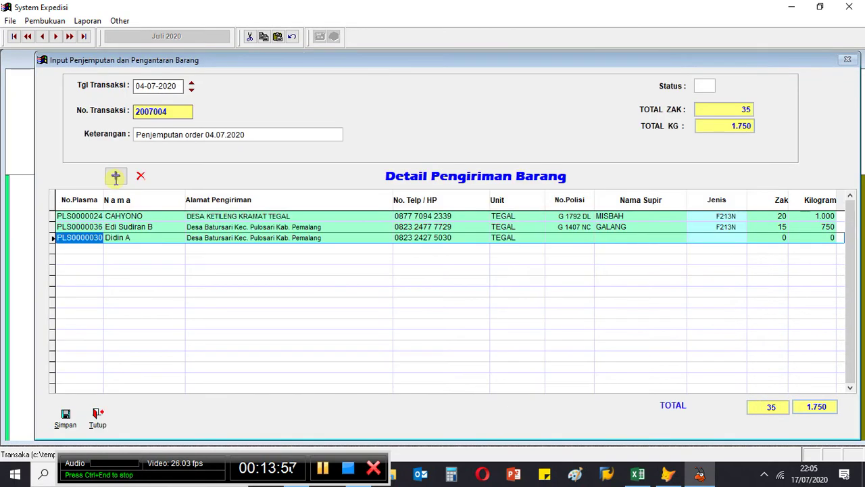
key("Return")
key("Return")
key("Return")
key("Return")
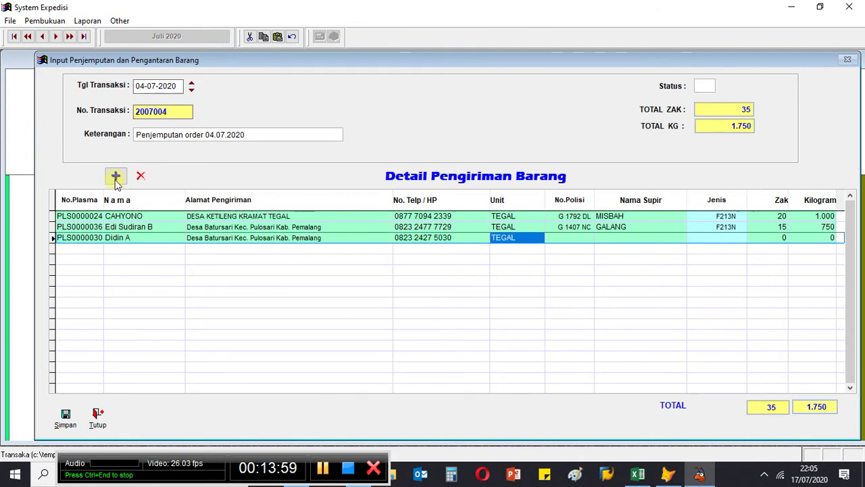
key("Down")
key("Down")
key("Down")
key("Down")
key("Down")
key("Return")
key("Return")
key("Return")
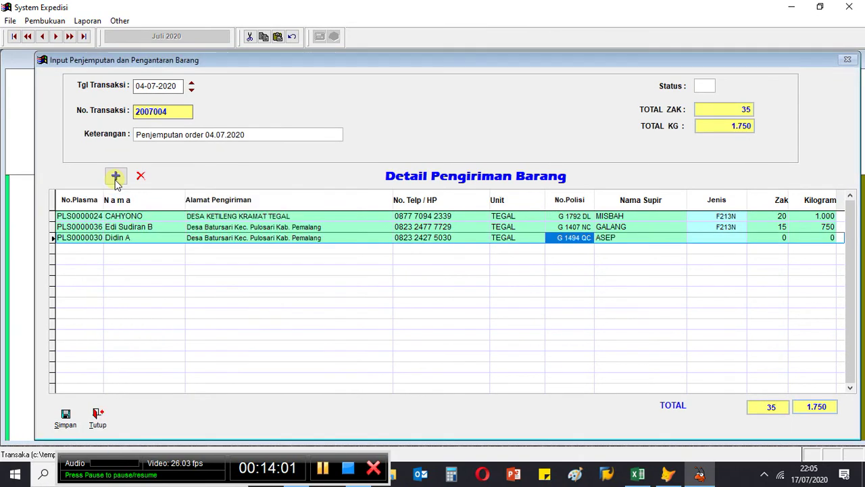
Set the goods type (Jenis) of the third delivery row to F213N
type("F")
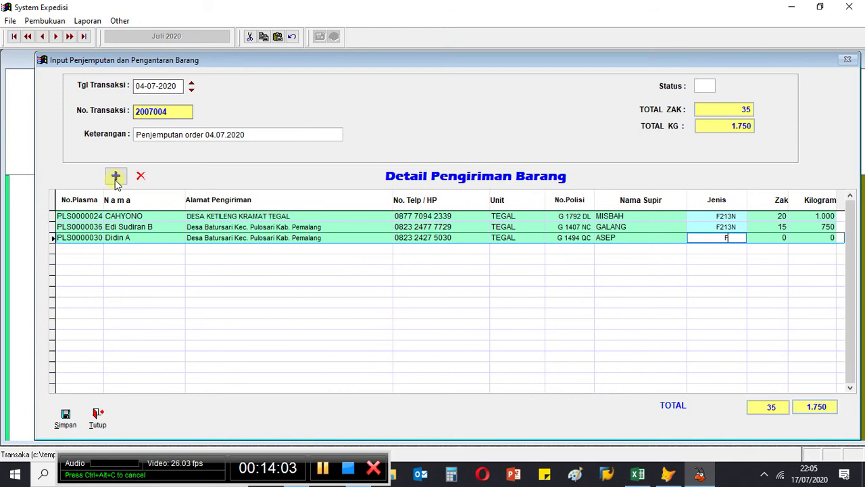
type("213")
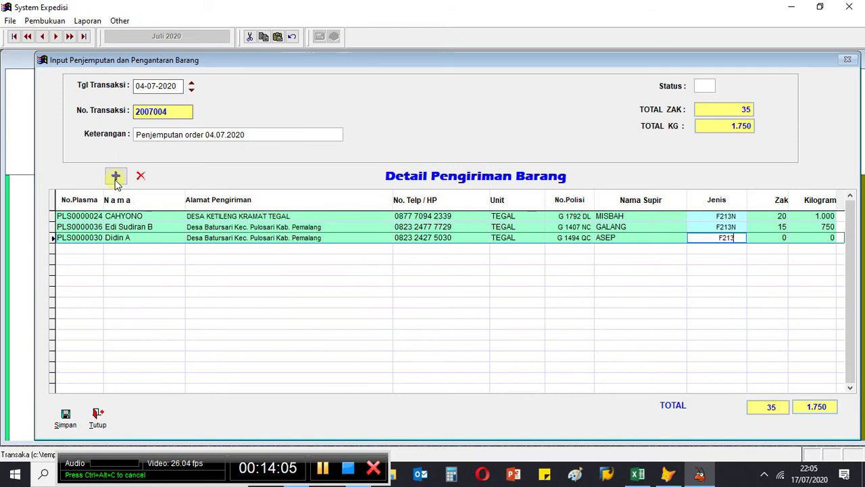
type("N")
key("Return")
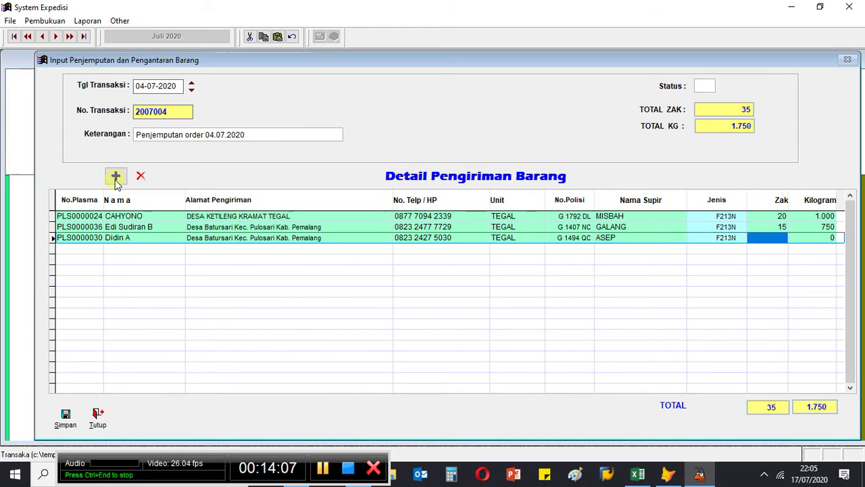
Set the third delivery row's sack quantity (Zak) to 40 and save the 04-07-2020 transaction
type("40")
key("Return")
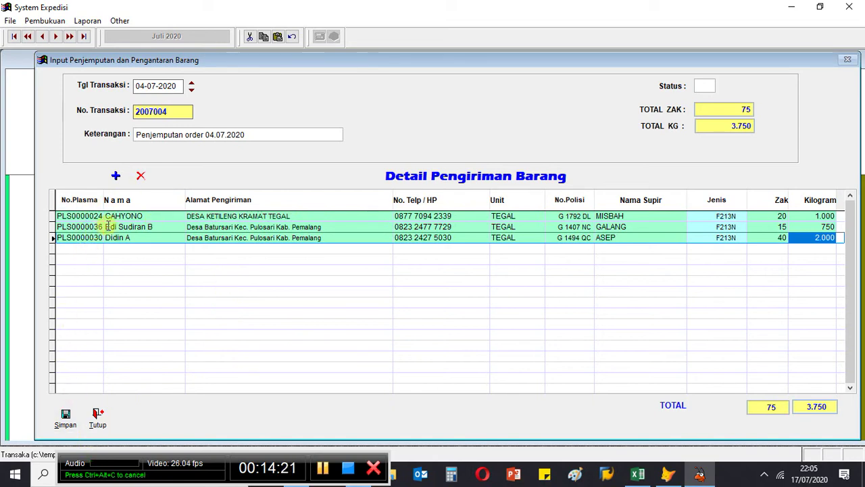
left_click(67, 415)
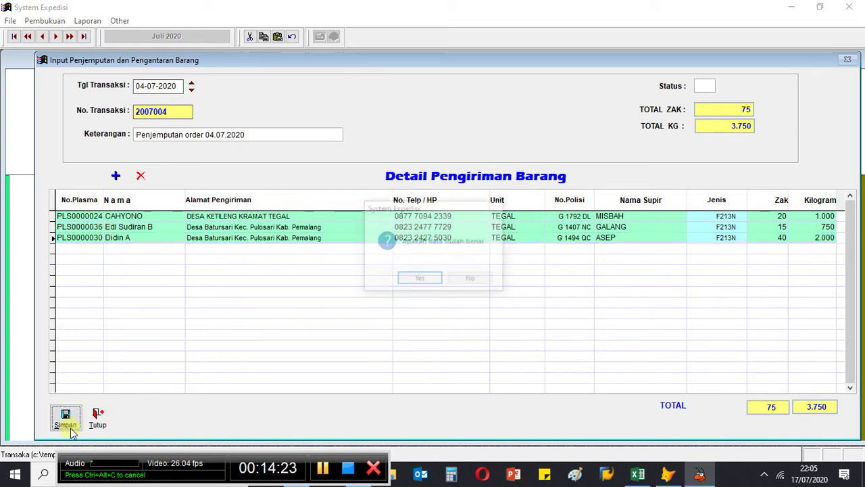
left_click(415, 277)
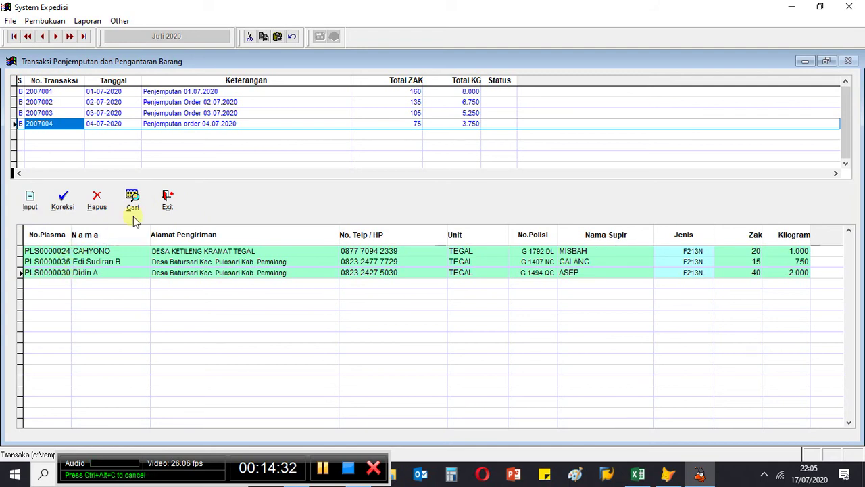
Browse transactions 2007001 to 2007004 and examine the delivery detail rows belonging to each one
key("Up")
key("Down")
key("Up")
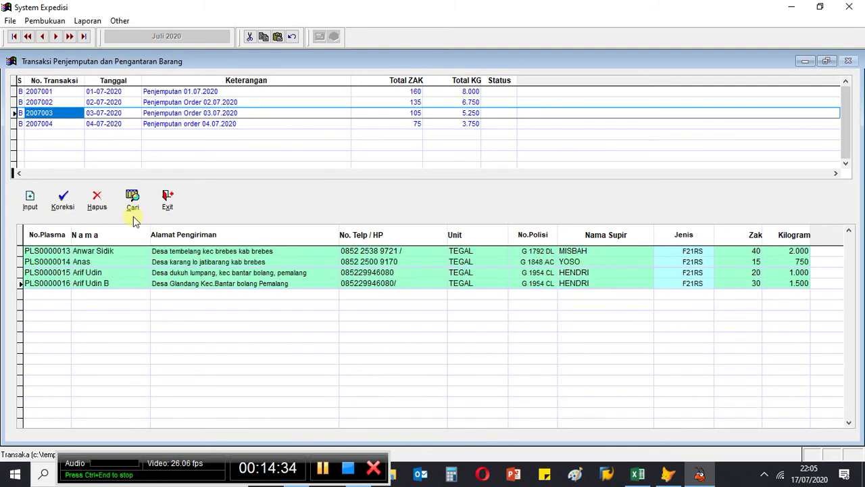
key("Down")
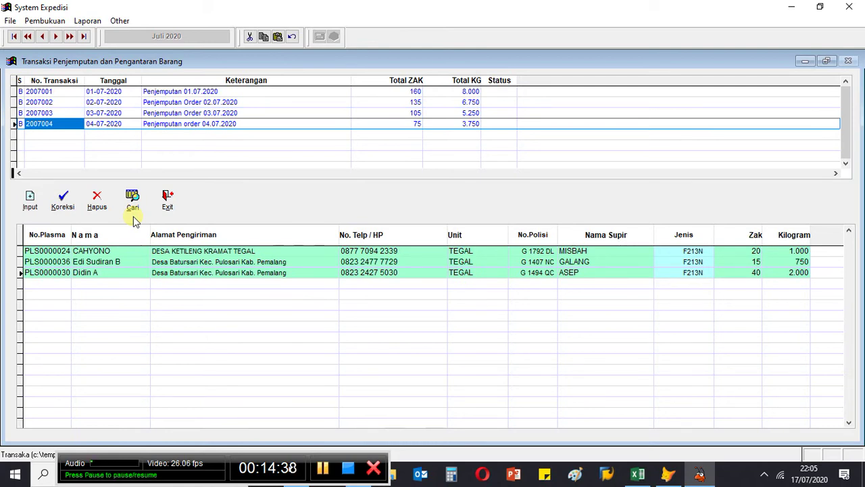
key("Up")
key("Up")
key("Up")
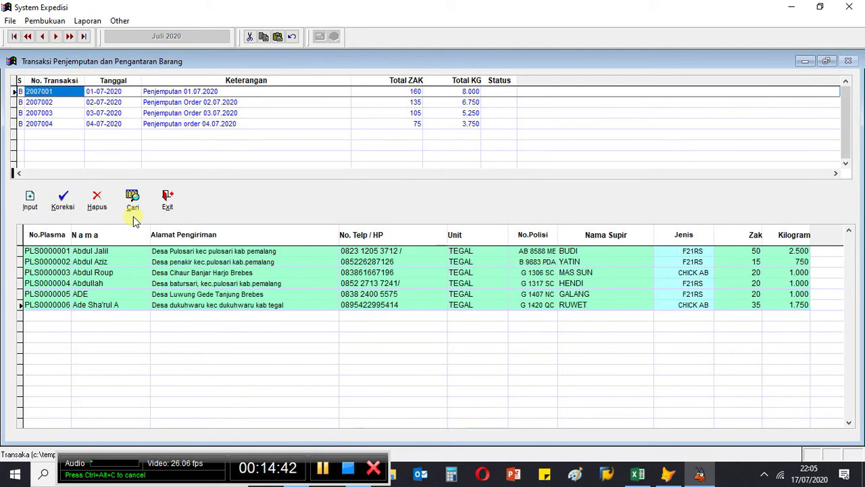
key("Down")
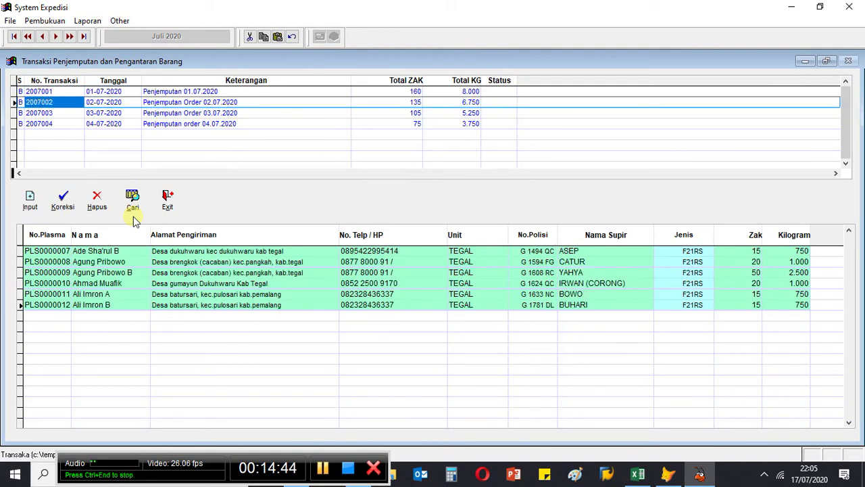
key("Right")
key("Down")
key("Up")
key("Up")
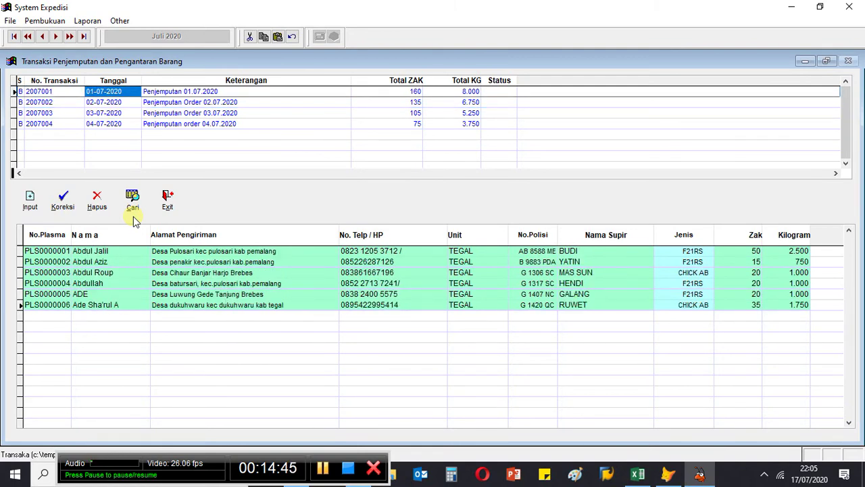
key("Down")
key("Down")
key("Up")
key("Down")
key("Up")
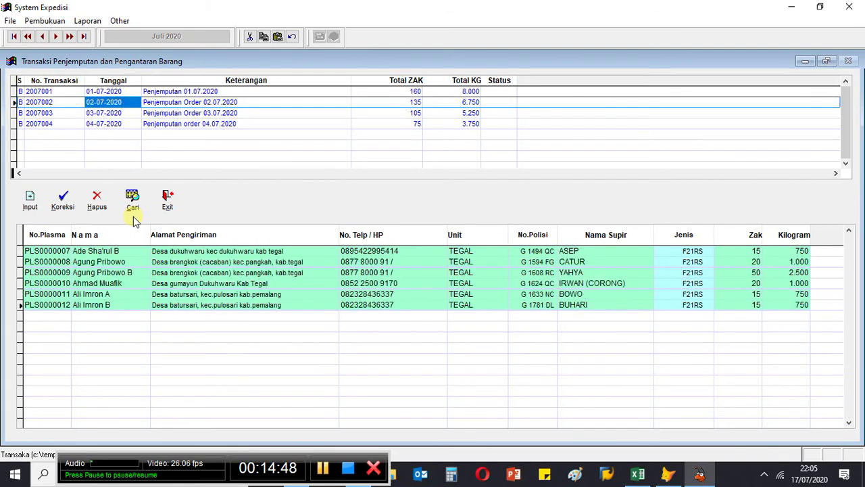
key("Down")
key("Down")
key("Left")
key("Right")
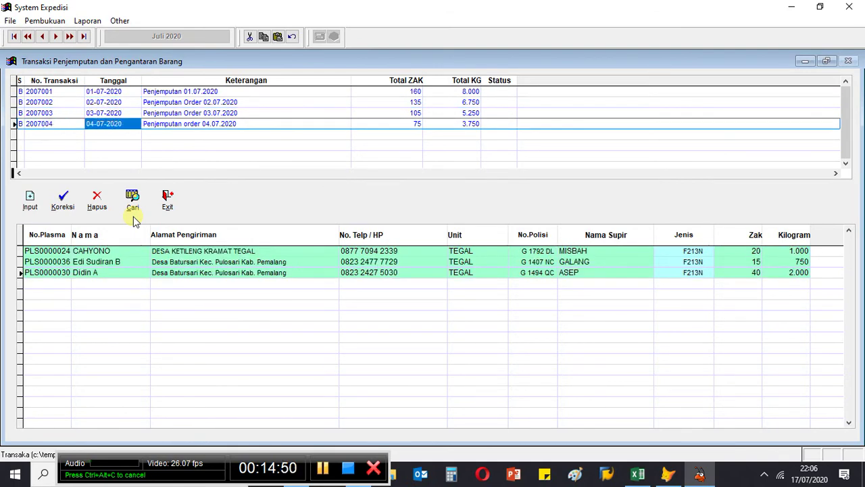
key("Left")
key("Left")
key("Right")
key("Right")
key("Left")
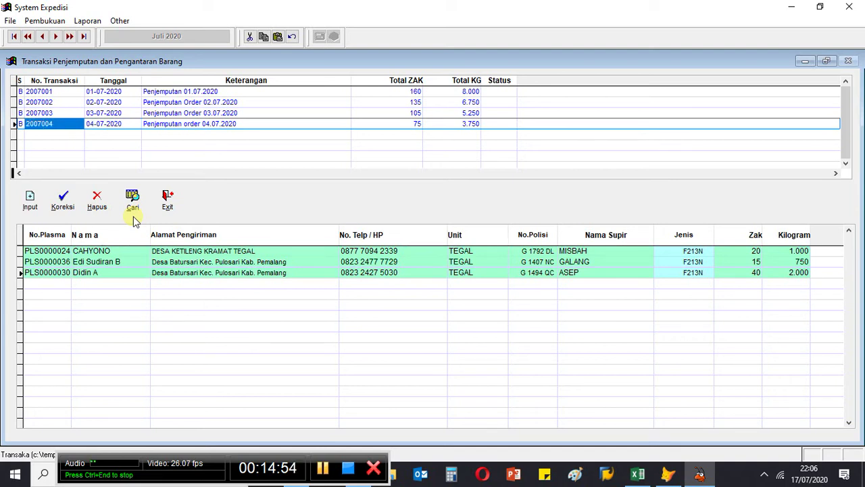
key("Up")
key("Up")
key("Down")
key("Down")
key("Up")
key("Up")
key("Up")
key("Down")
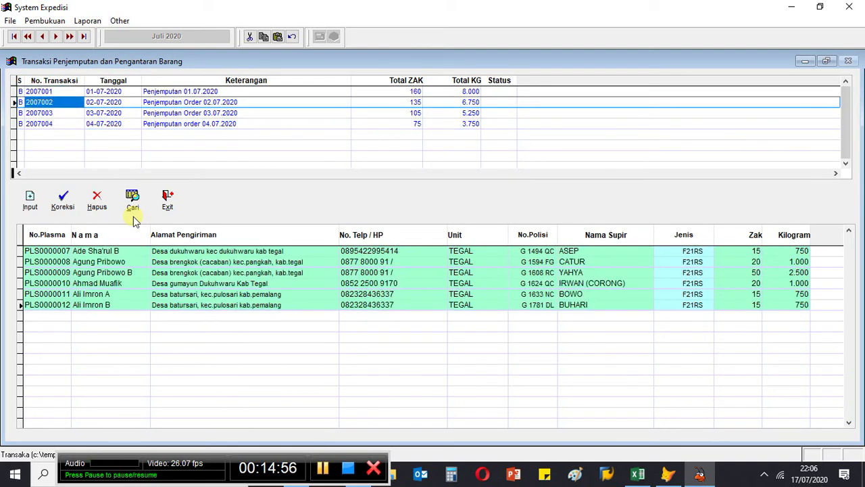
key("Up")
key("Down")
key("Down")
key("Down")
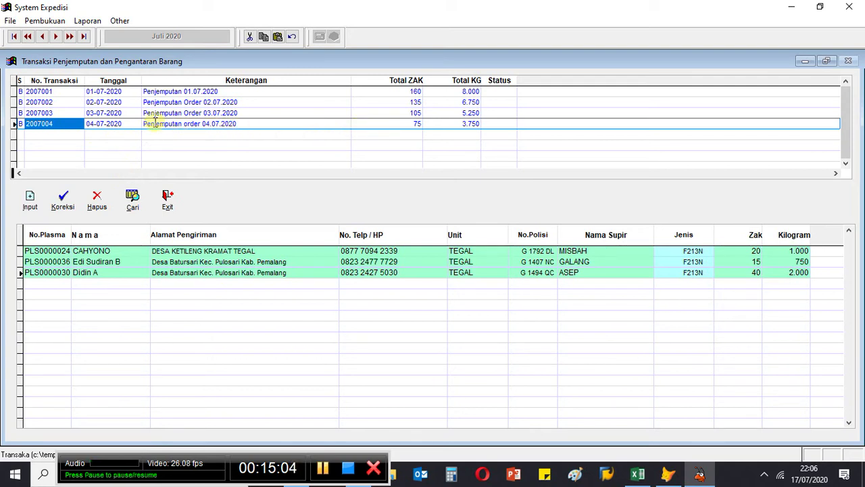
Close the transaction list and open the Laporan Delivery Order report with its start date set to 01-07-2020
left_click(167, 198)
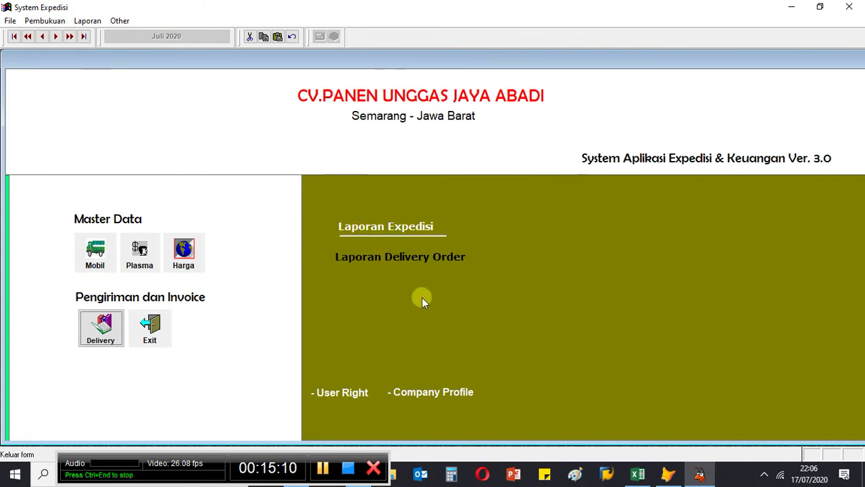
left_click(386, 258)
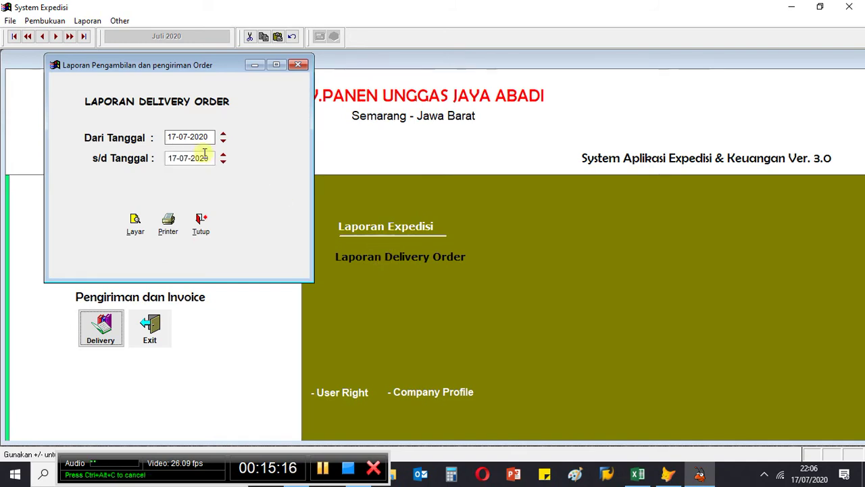
type("01")
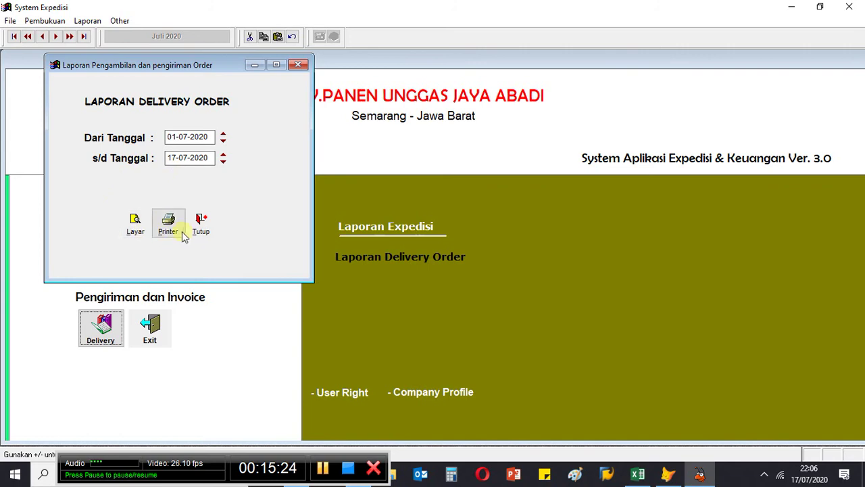
Preview the delivery order report on screen in a maximized window without the Print Preview toolbar
left_click(133, 227)
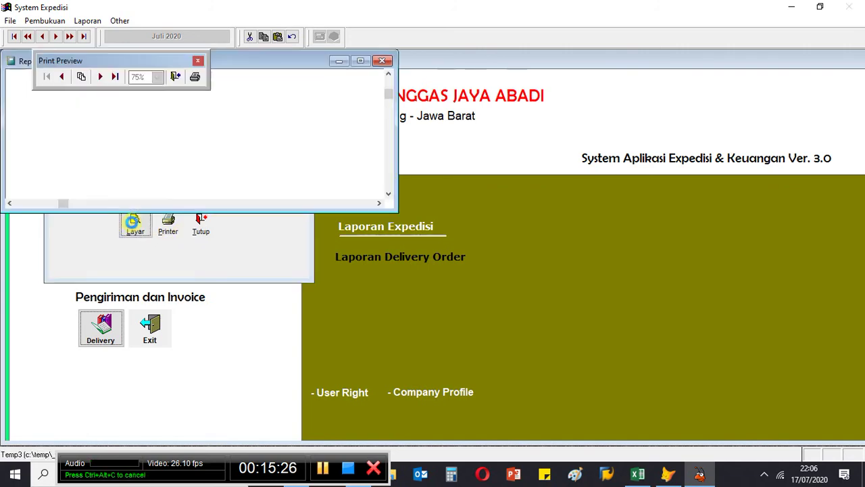
left_click(362, 62)
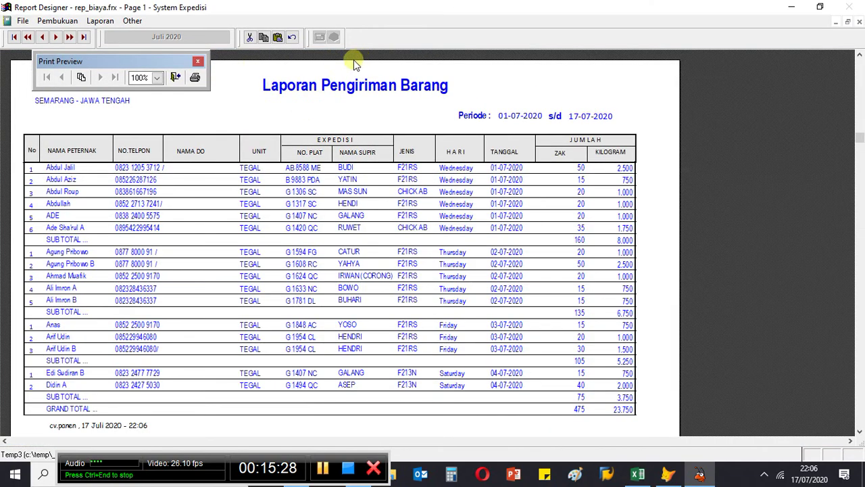
left_click(197, 60)
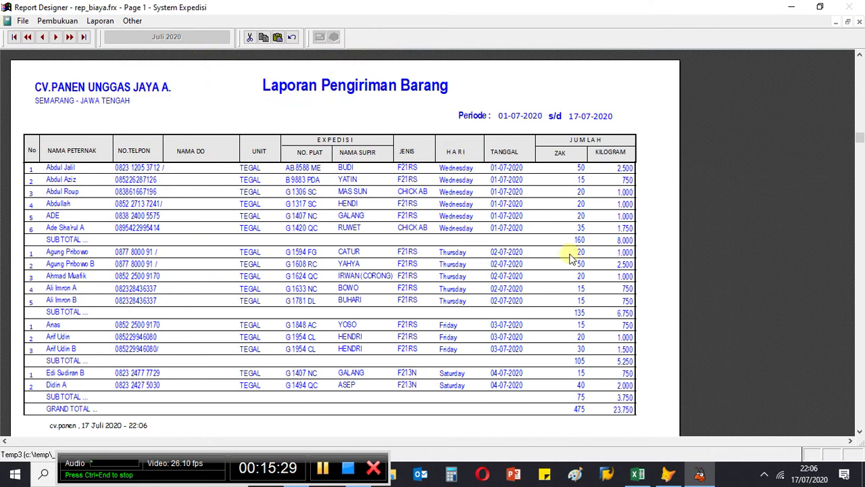
Examine the delivery report's rows and subtotals, and switch to the Excel workbook PAKAN FARMSCO Periode 13-18 Juli 2020.xls
scroll(244, 336, "up", 3)
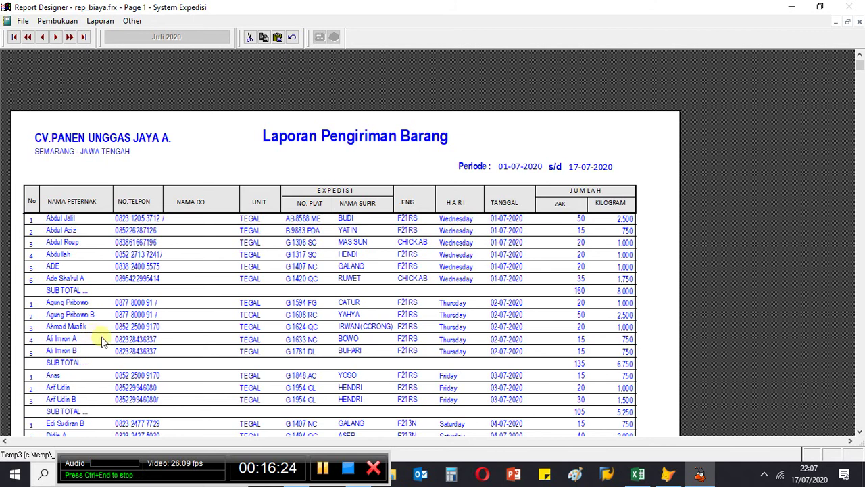
scroll(81, 365, "down", 1)
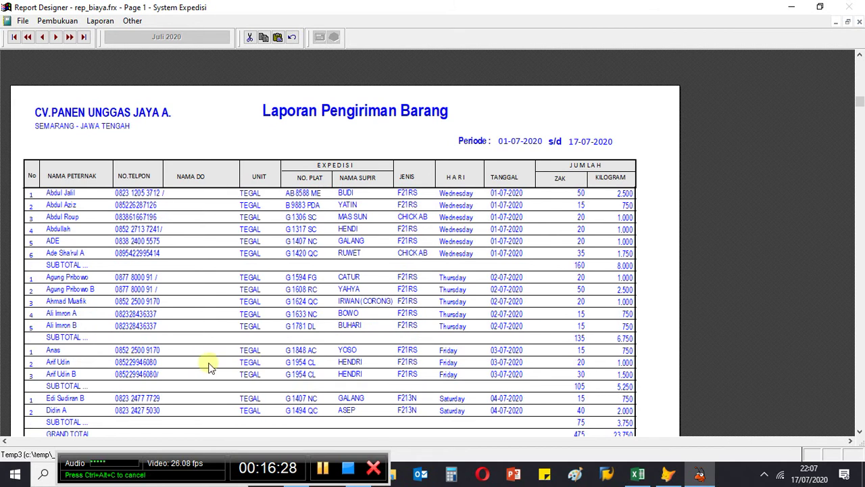
scroll(208, 366, "down", 1)
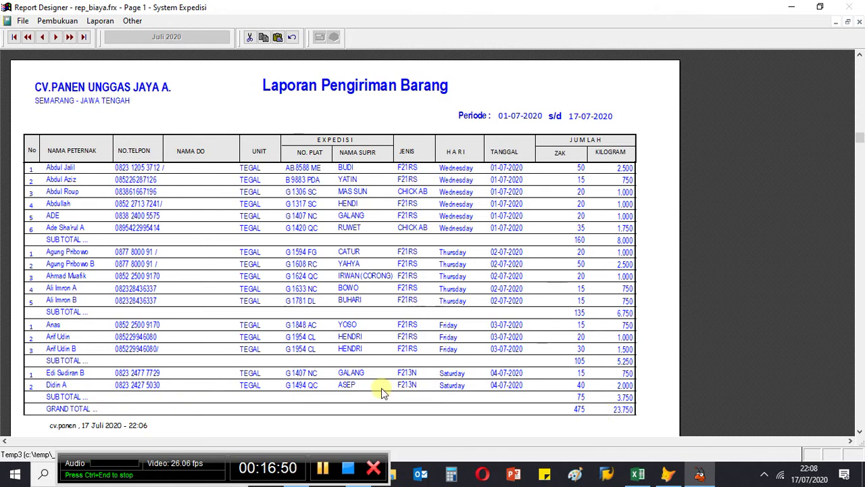
scroll(382, 392, "down", 2)
scroll(382, 392, "up", 4)
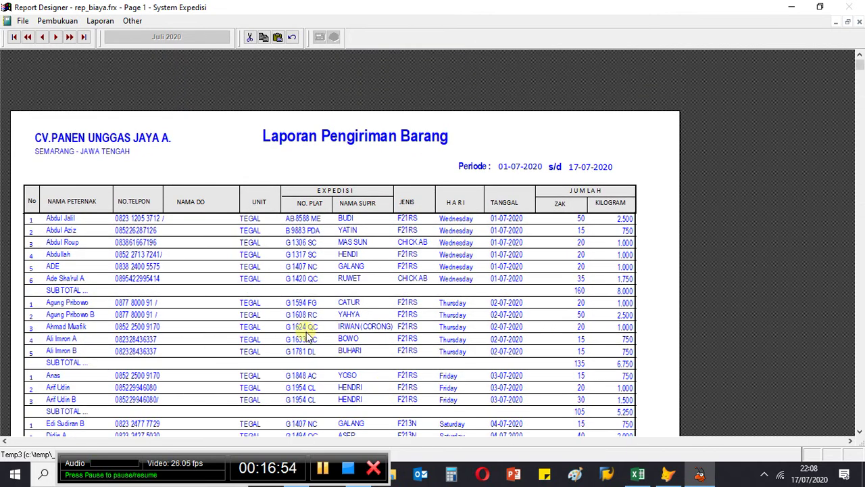
left_click(641, 475)
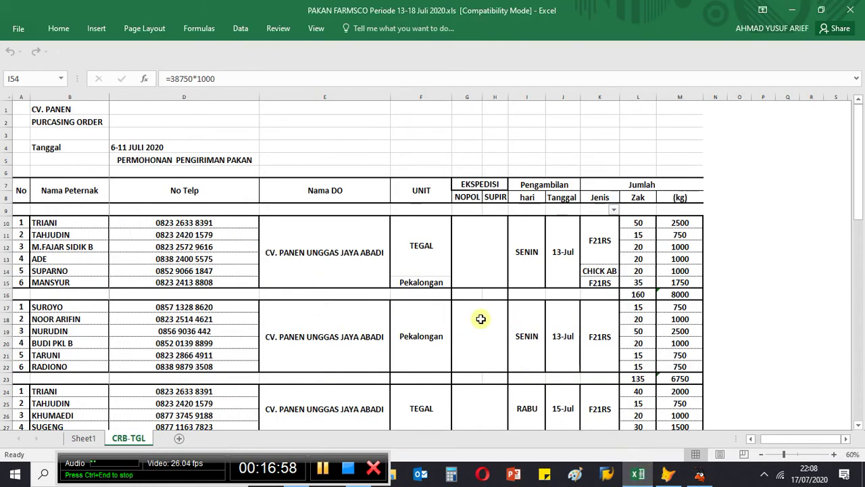
Examine the feed order rows and totals on the CRB-TGL sheet, and switch back to the delivery report in System Expedisi
scroll(480, 319, "down", 6)
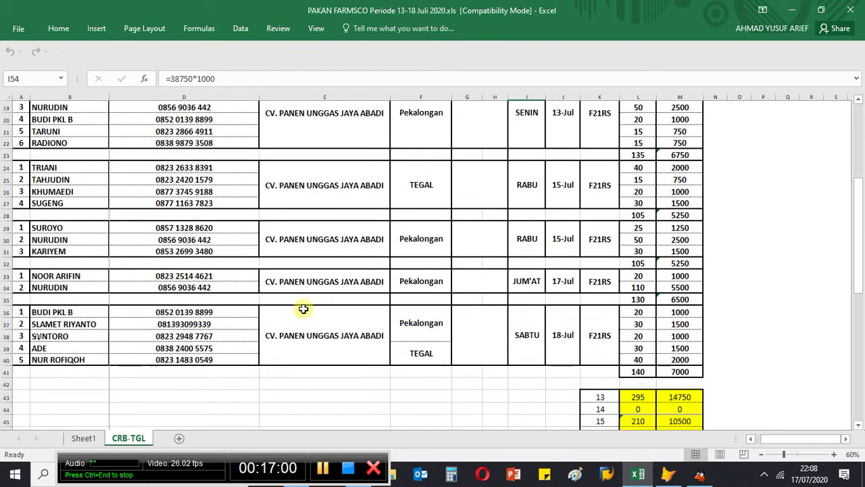
scroll(304, 309, "down", 1)
scroll(303, 309, "up", 7)
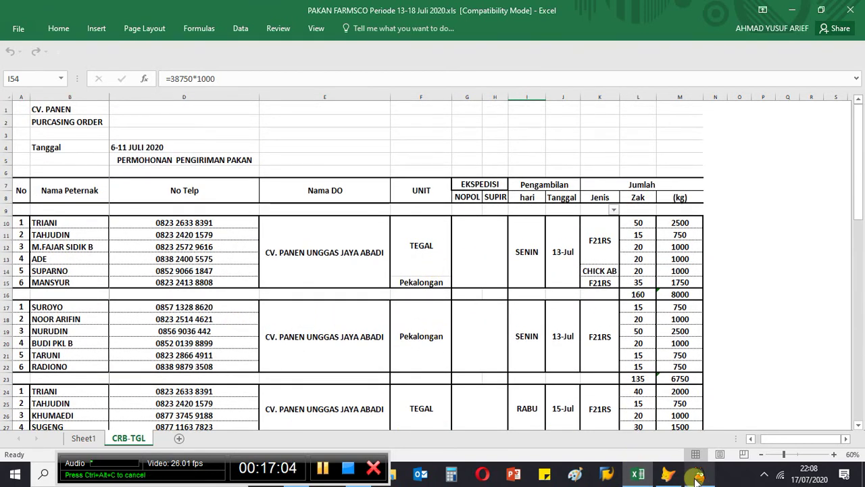
mouse_move(671, 479)
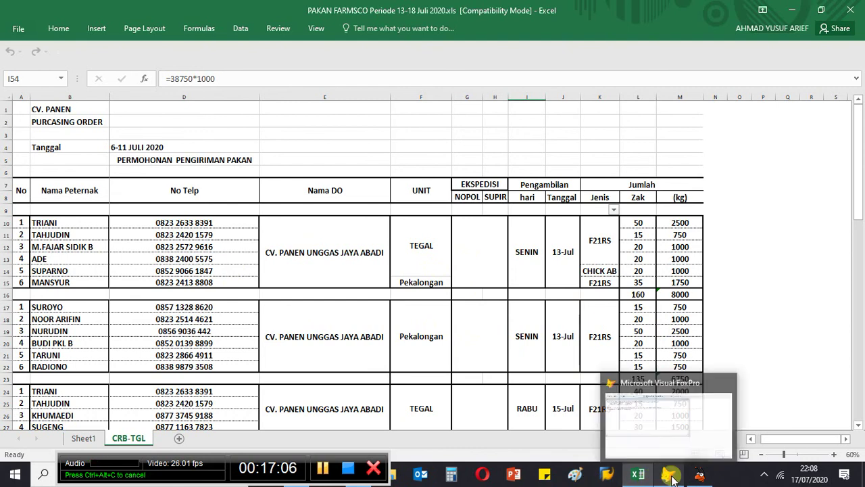
left_click(700, 475)
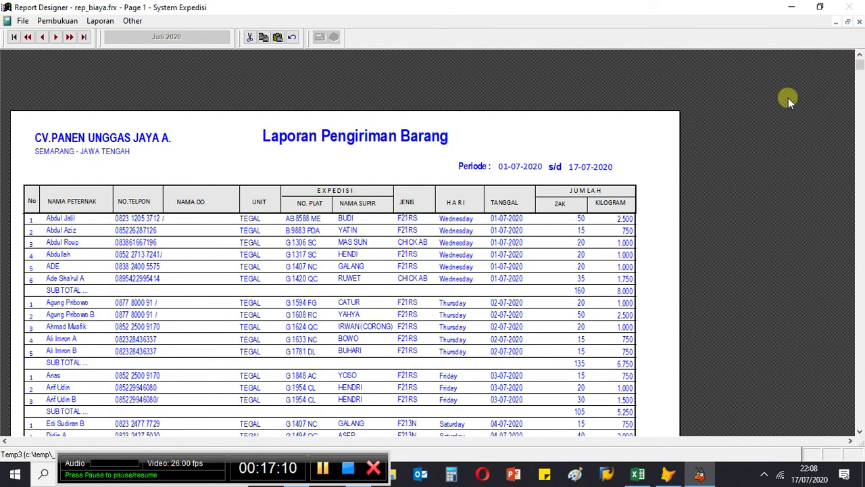
Close the delivery report preview and its report form, and open the Delivery pickup and delivery transaction list
left_click(860, 23)
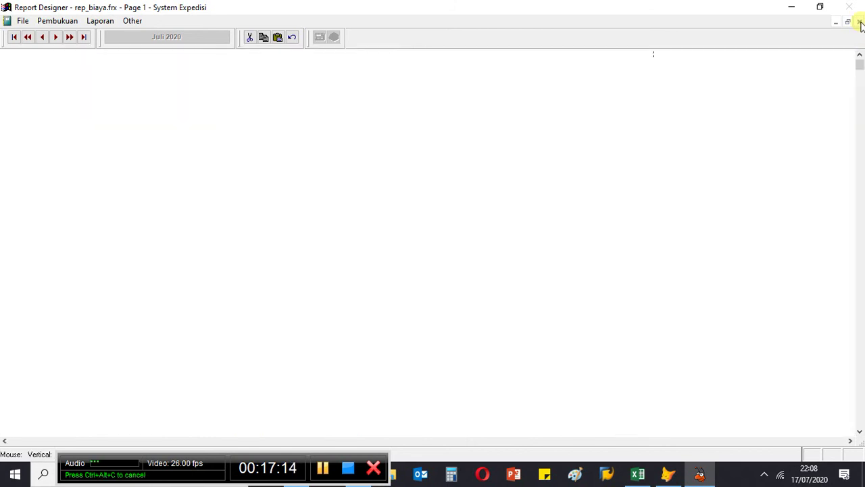
left_click(202, 223)
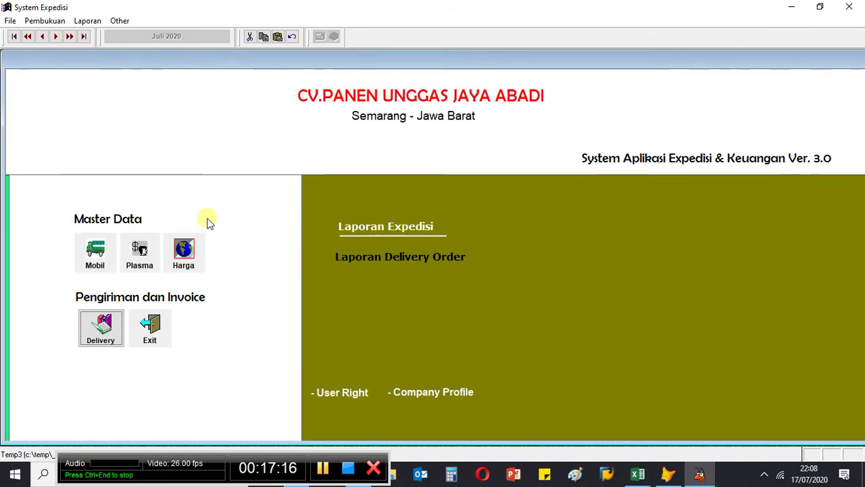
left_click(127, 324)
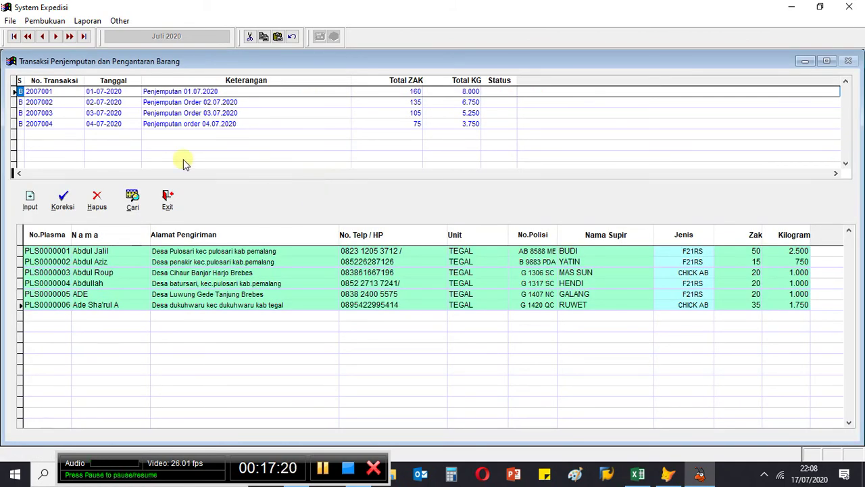
Browse the detail rows of the first transactions, 2007001 to 2007003, and close the transaction list
key("Down")
key("Up")
key("Down")
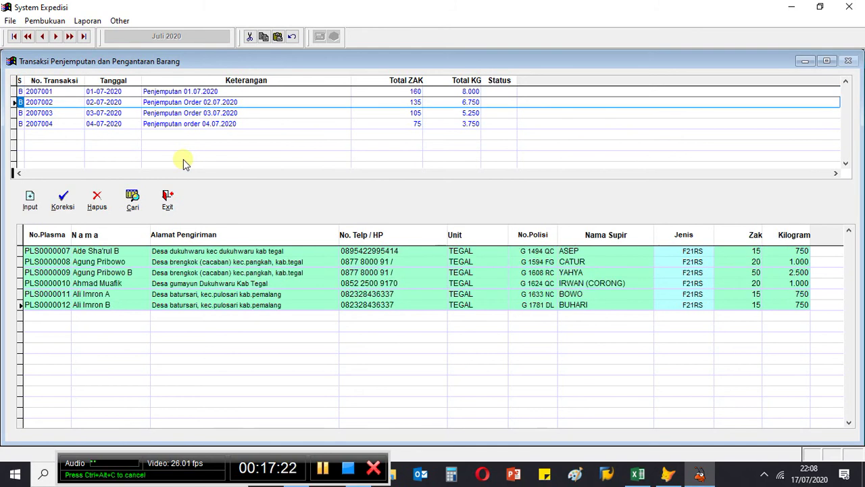
key("Down")
key("Up")
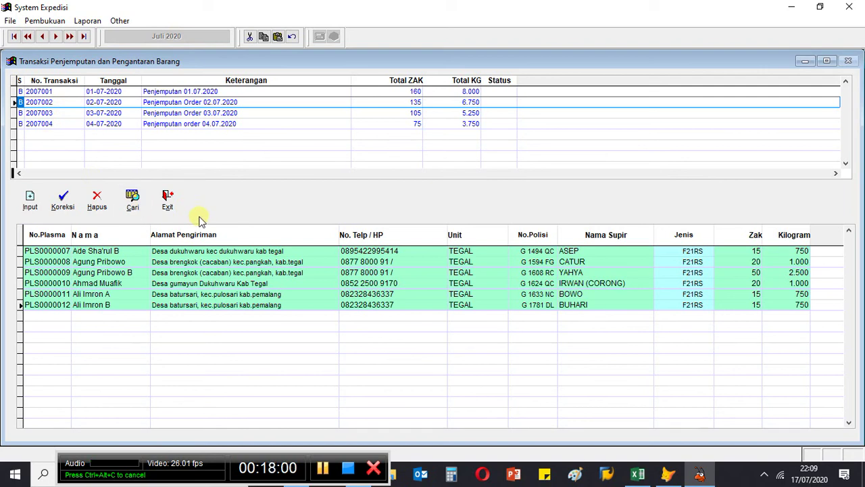
left_click(171, 202)
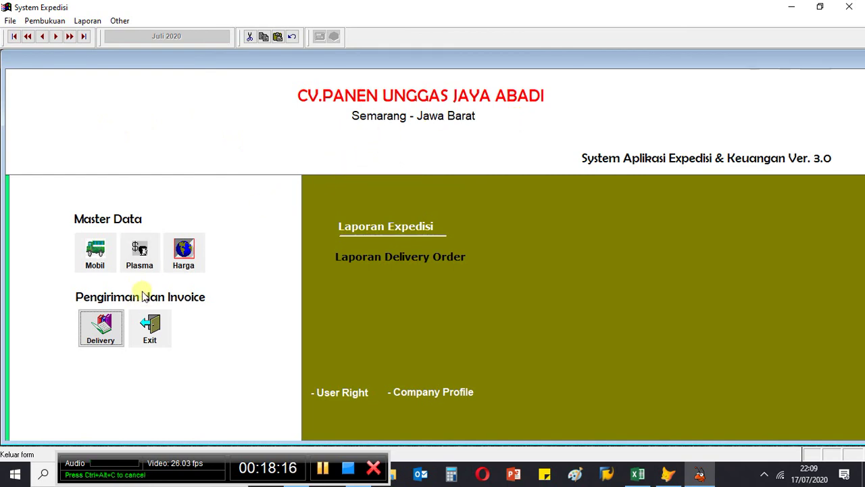
left_click(192, 458)
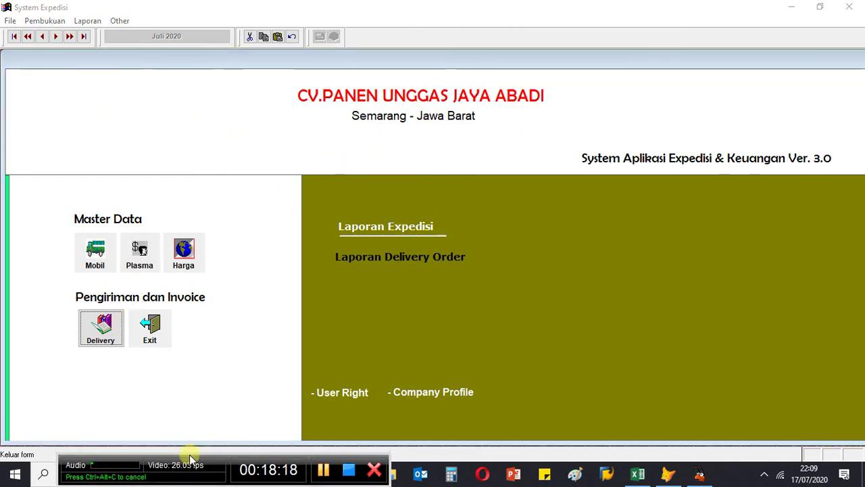
left_click_drag(189, 457, 181, 453)
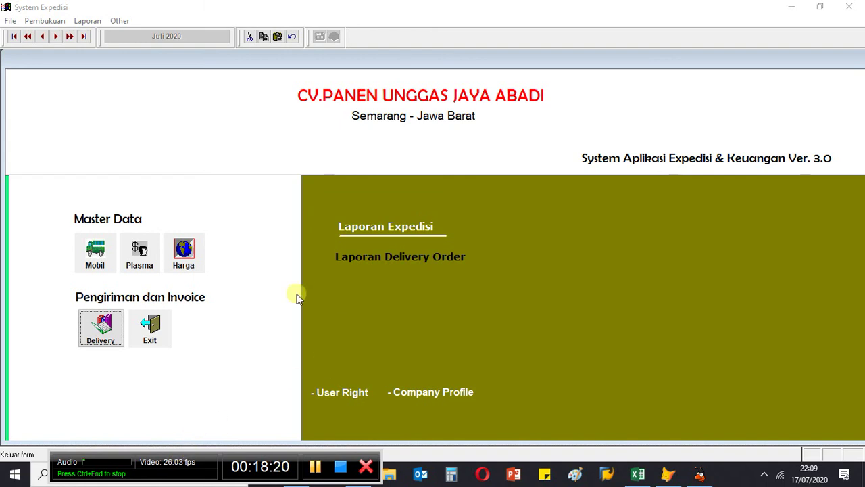